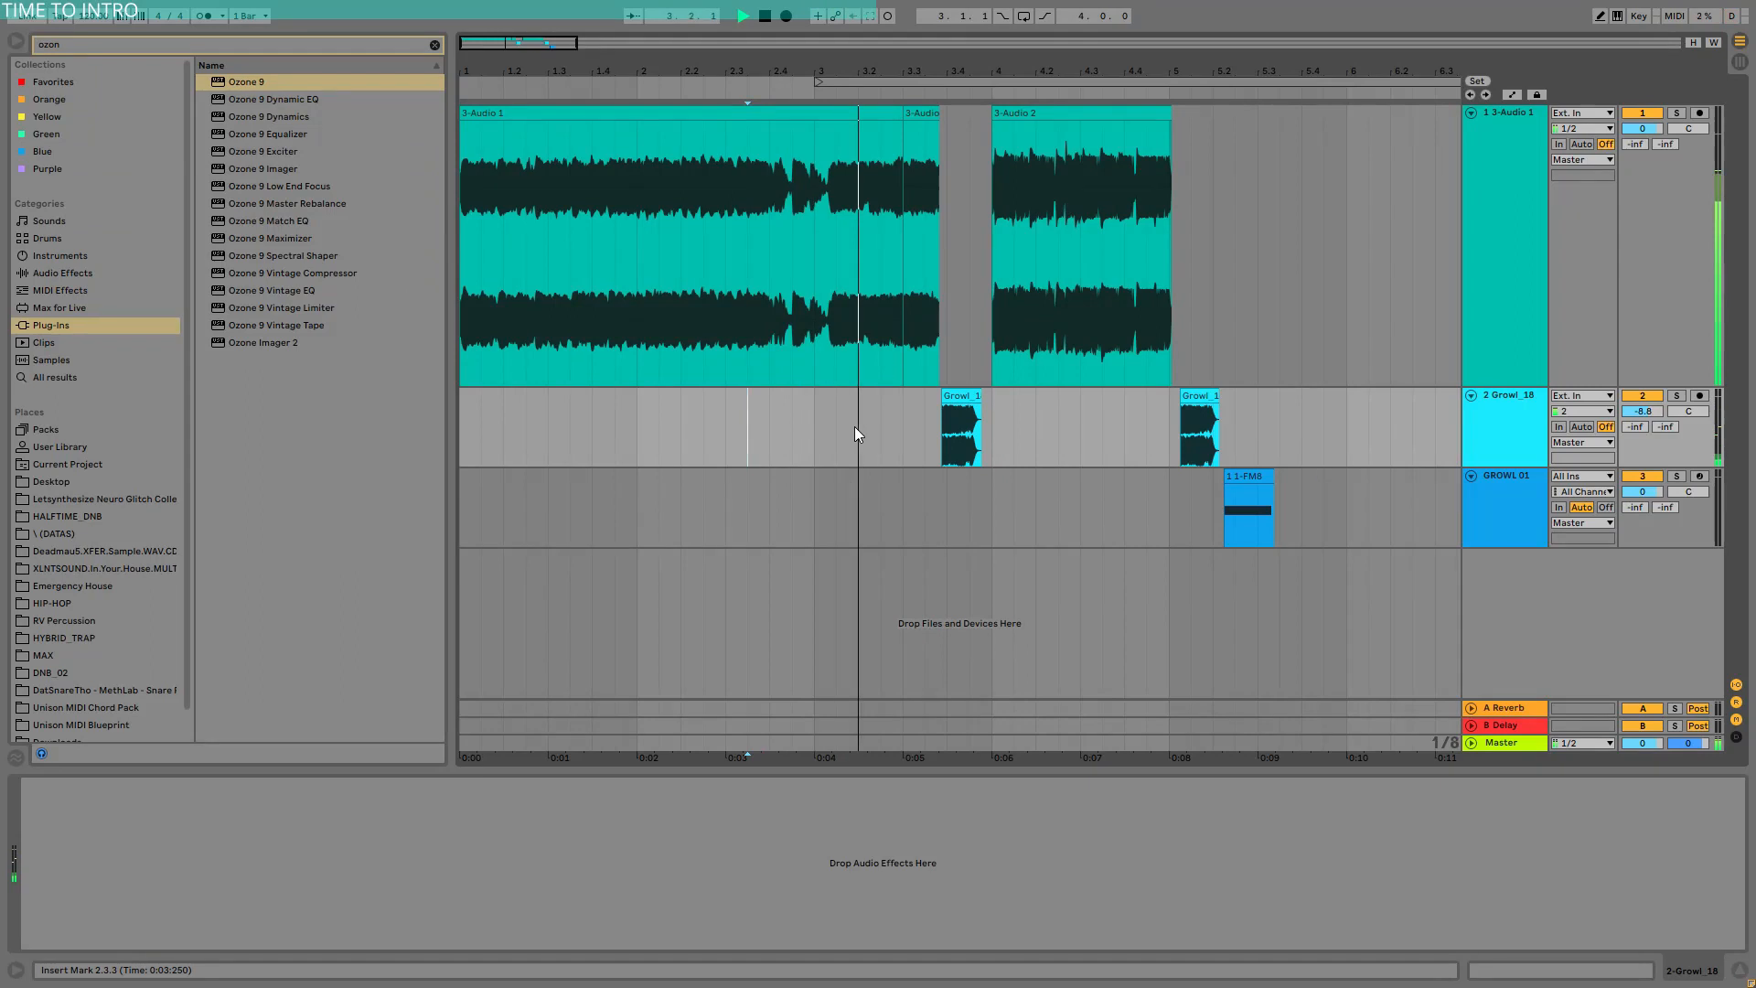
{"action": "left_click", "coordinate": [1059, 429]}
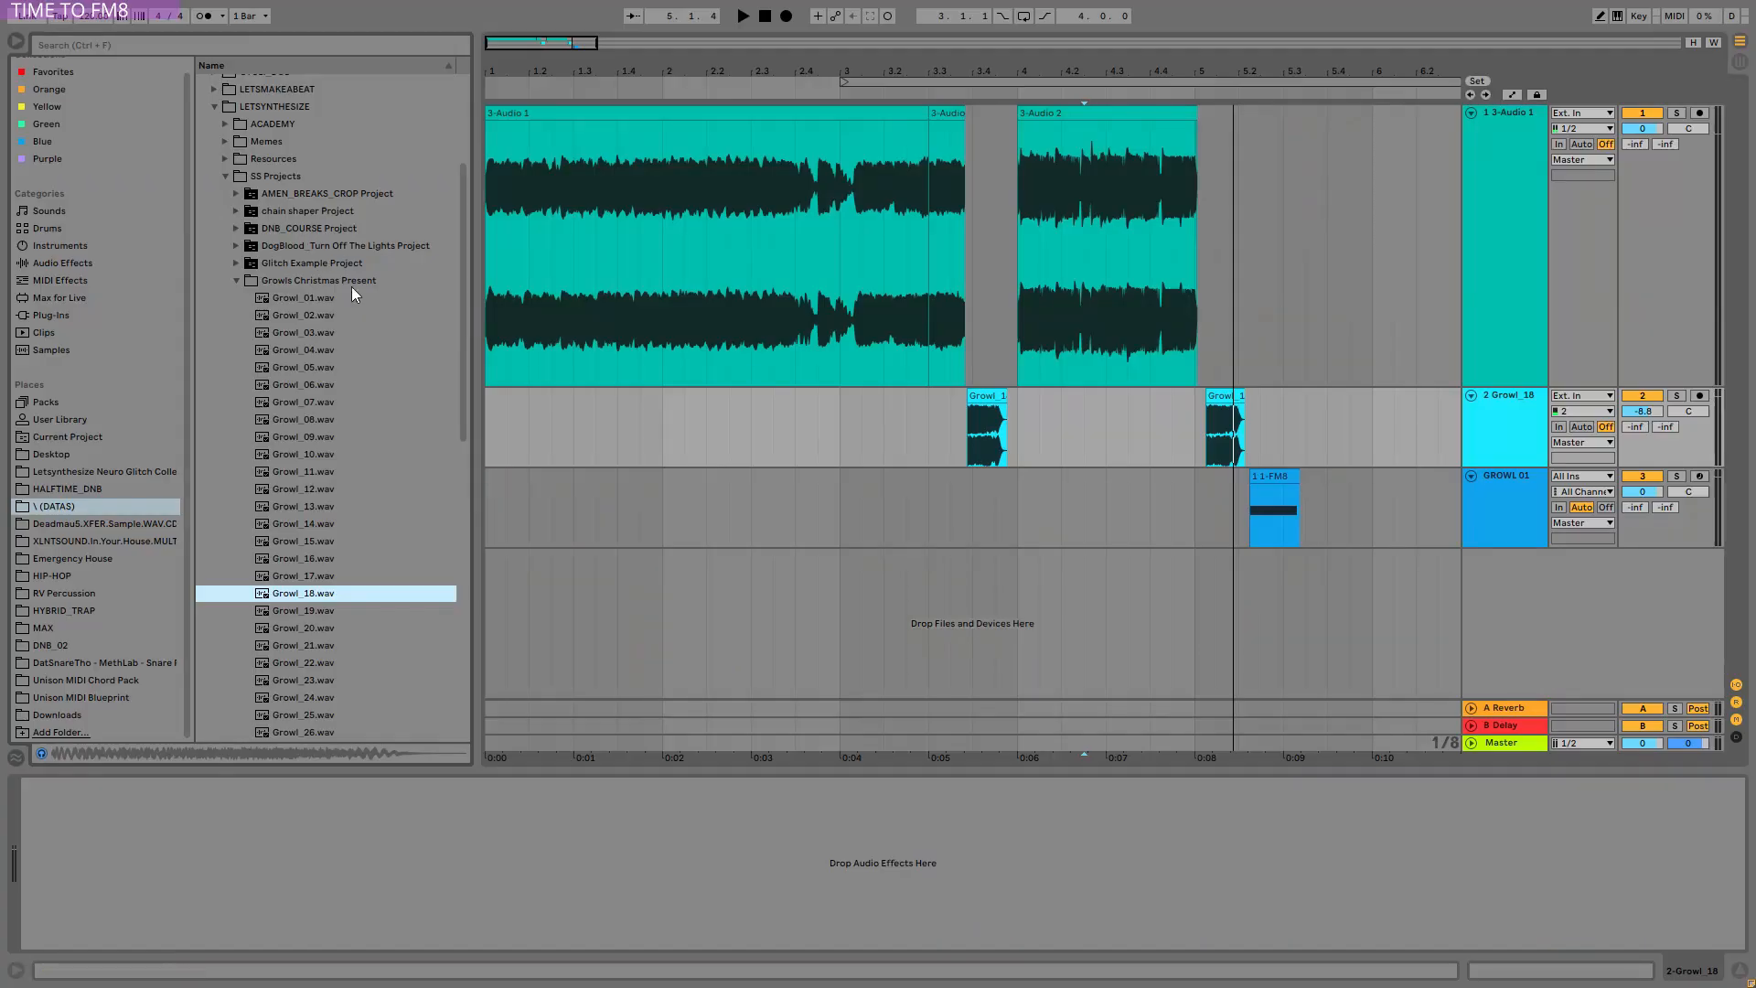
Audition the growl samples in the Growls Christmas Present folder one after another, from Growl_03.wav through to Growl_30.wav.
{"action": "left_click", "coordinate": [344, 334]}
{"action": "key", "text": "Down"}
{"action": "key", "text": "Down"}
{"action": "key", "text": "Down"}
{"action": "key", "text": "Down"}
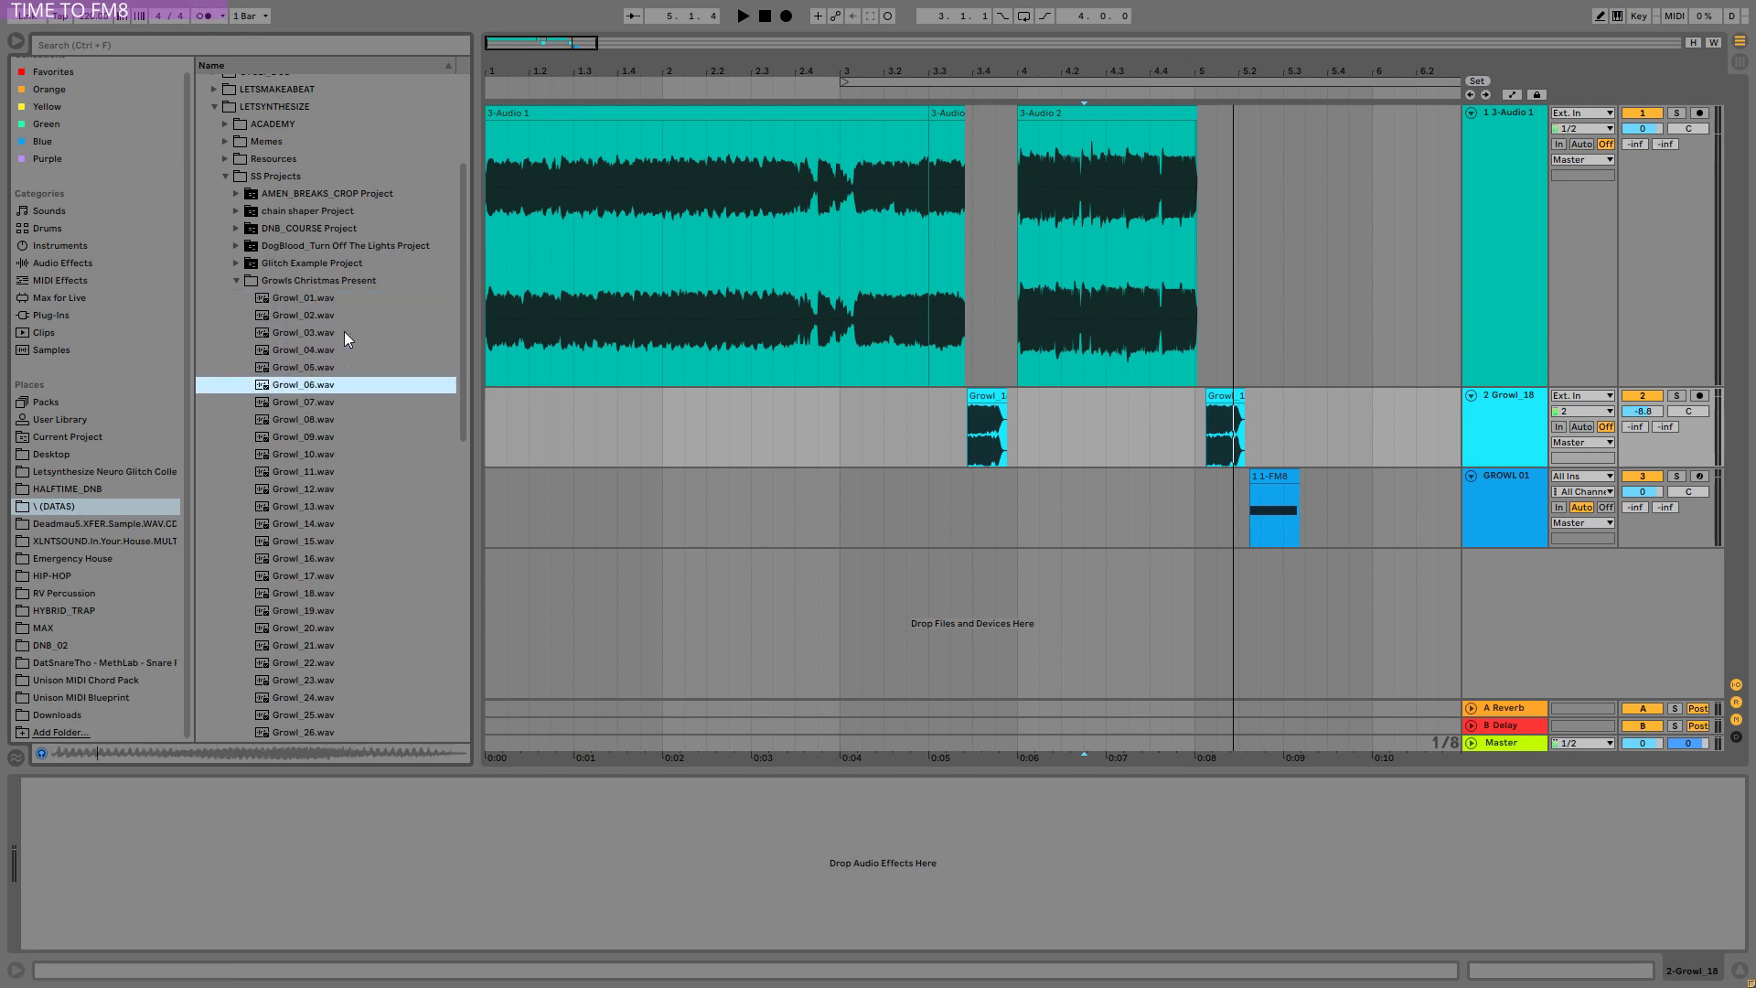
{"action": "key", "text": "Down"}
{"action": "key", "text": "Down"}
{"action": "key", "text": "Down"}
{"action": "key", "text": "Down"}
{"action": "key", "text": "Down"}
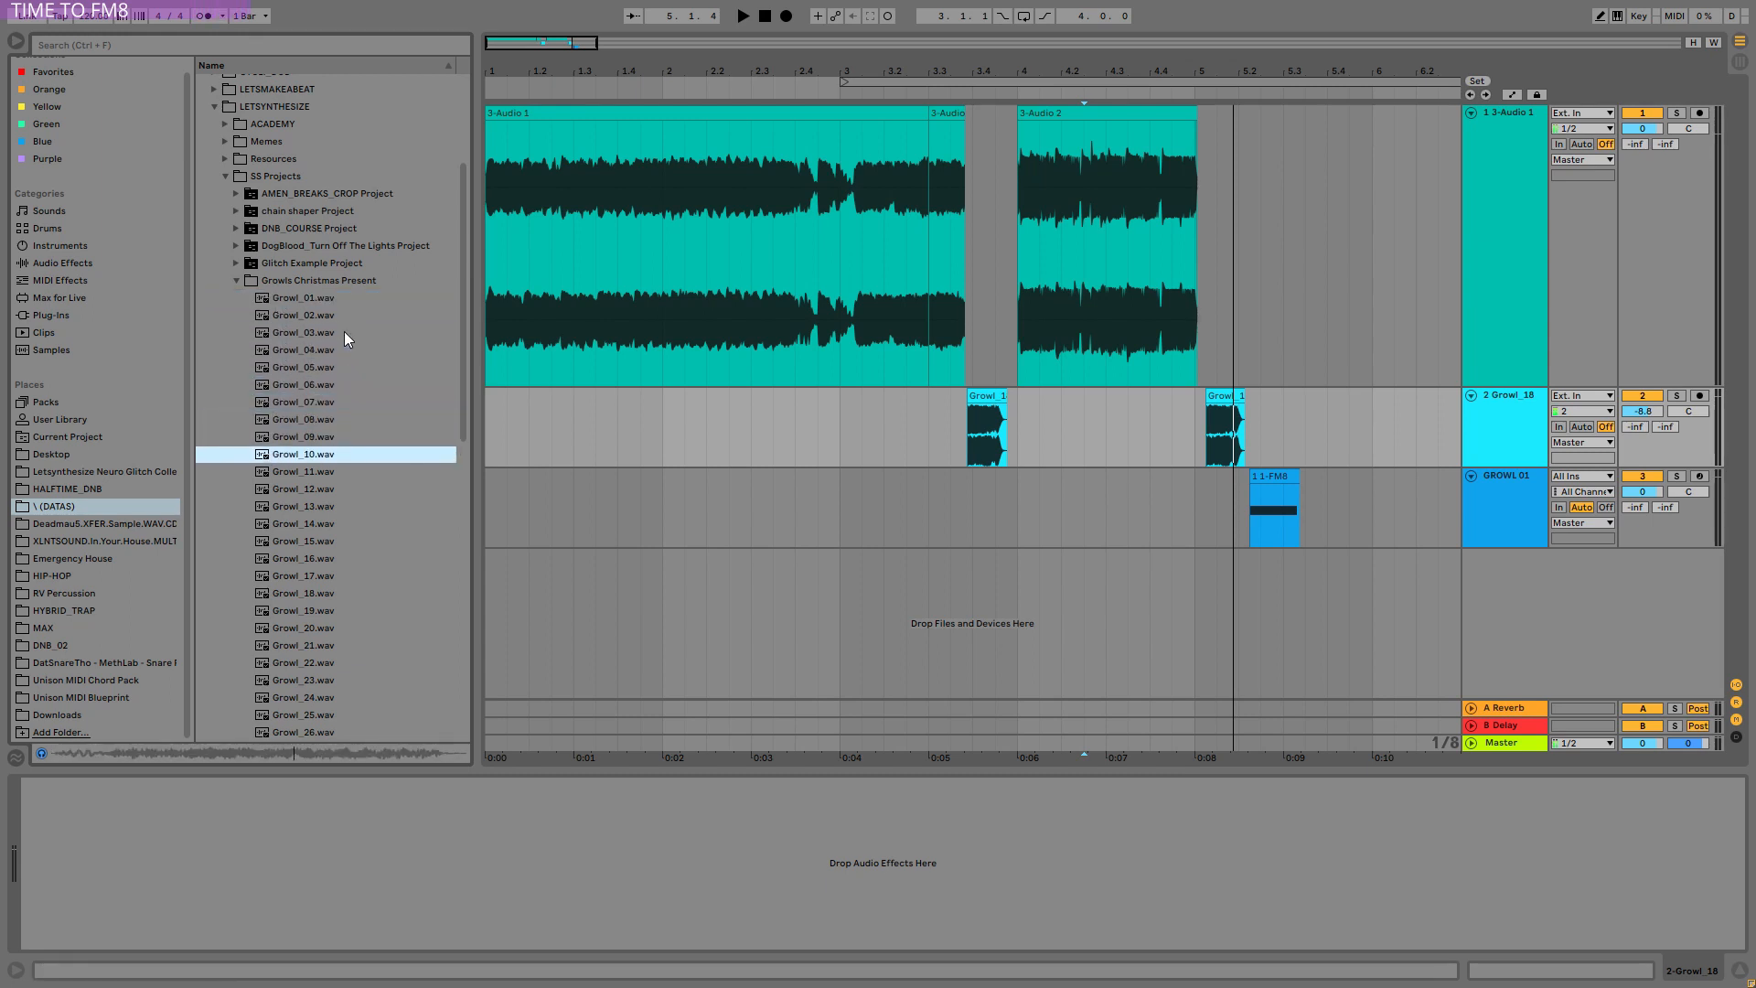
{"action": "key", "text": "Down"}
{"action": "key", "text": "Down"}
{"action": "key", "text": "Down"}
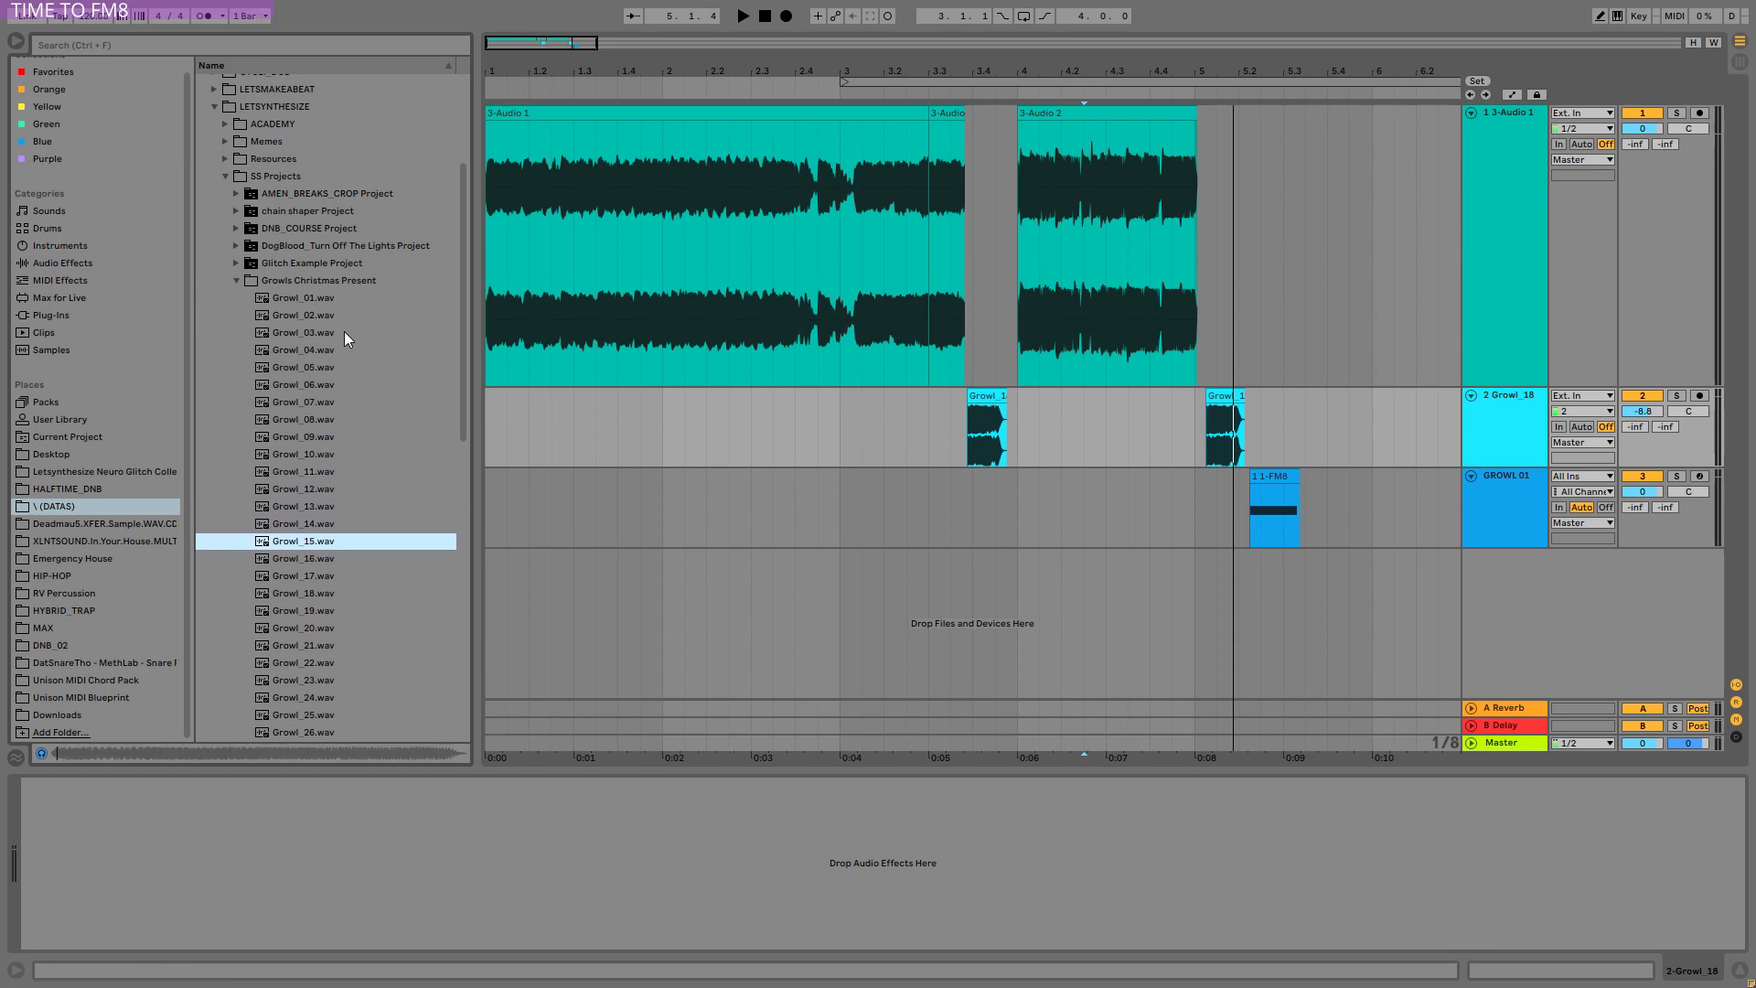
{"action": "key", "text": "Down"}
{"action": "key", "text": "Down"}
{"action": "key", "text": "Down"}
{"action": "key", "text": "Down"}
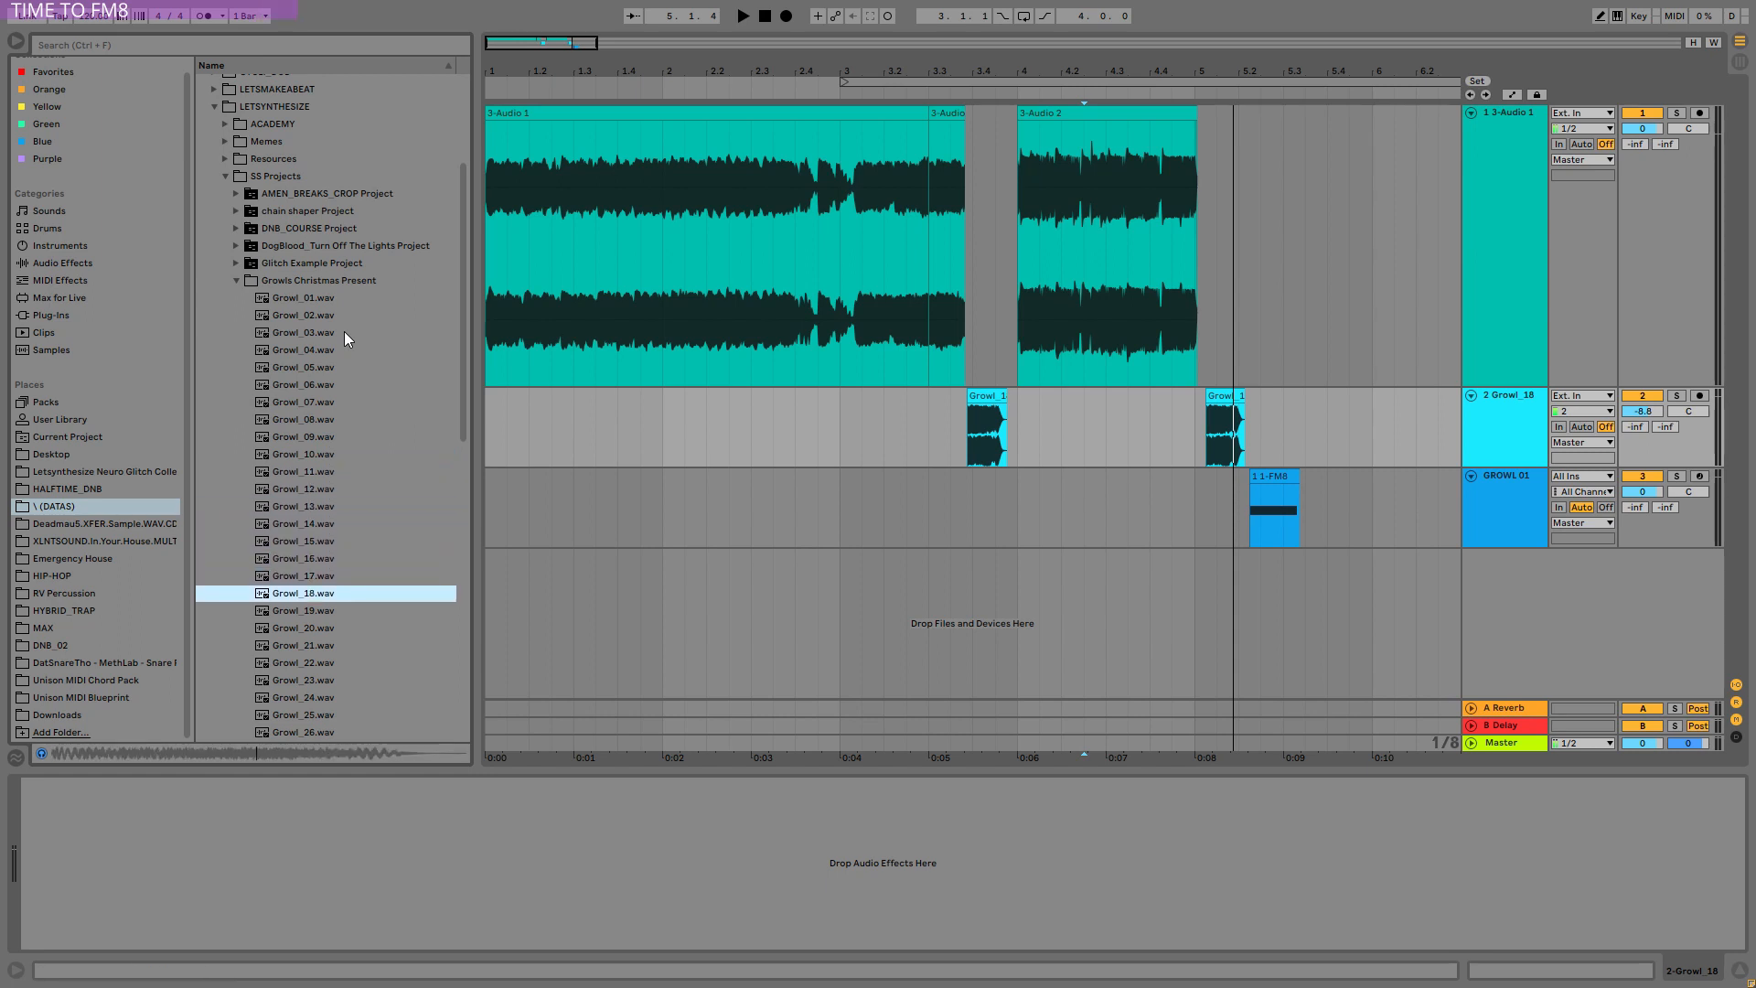
{"action": "key", "text": "Down"}
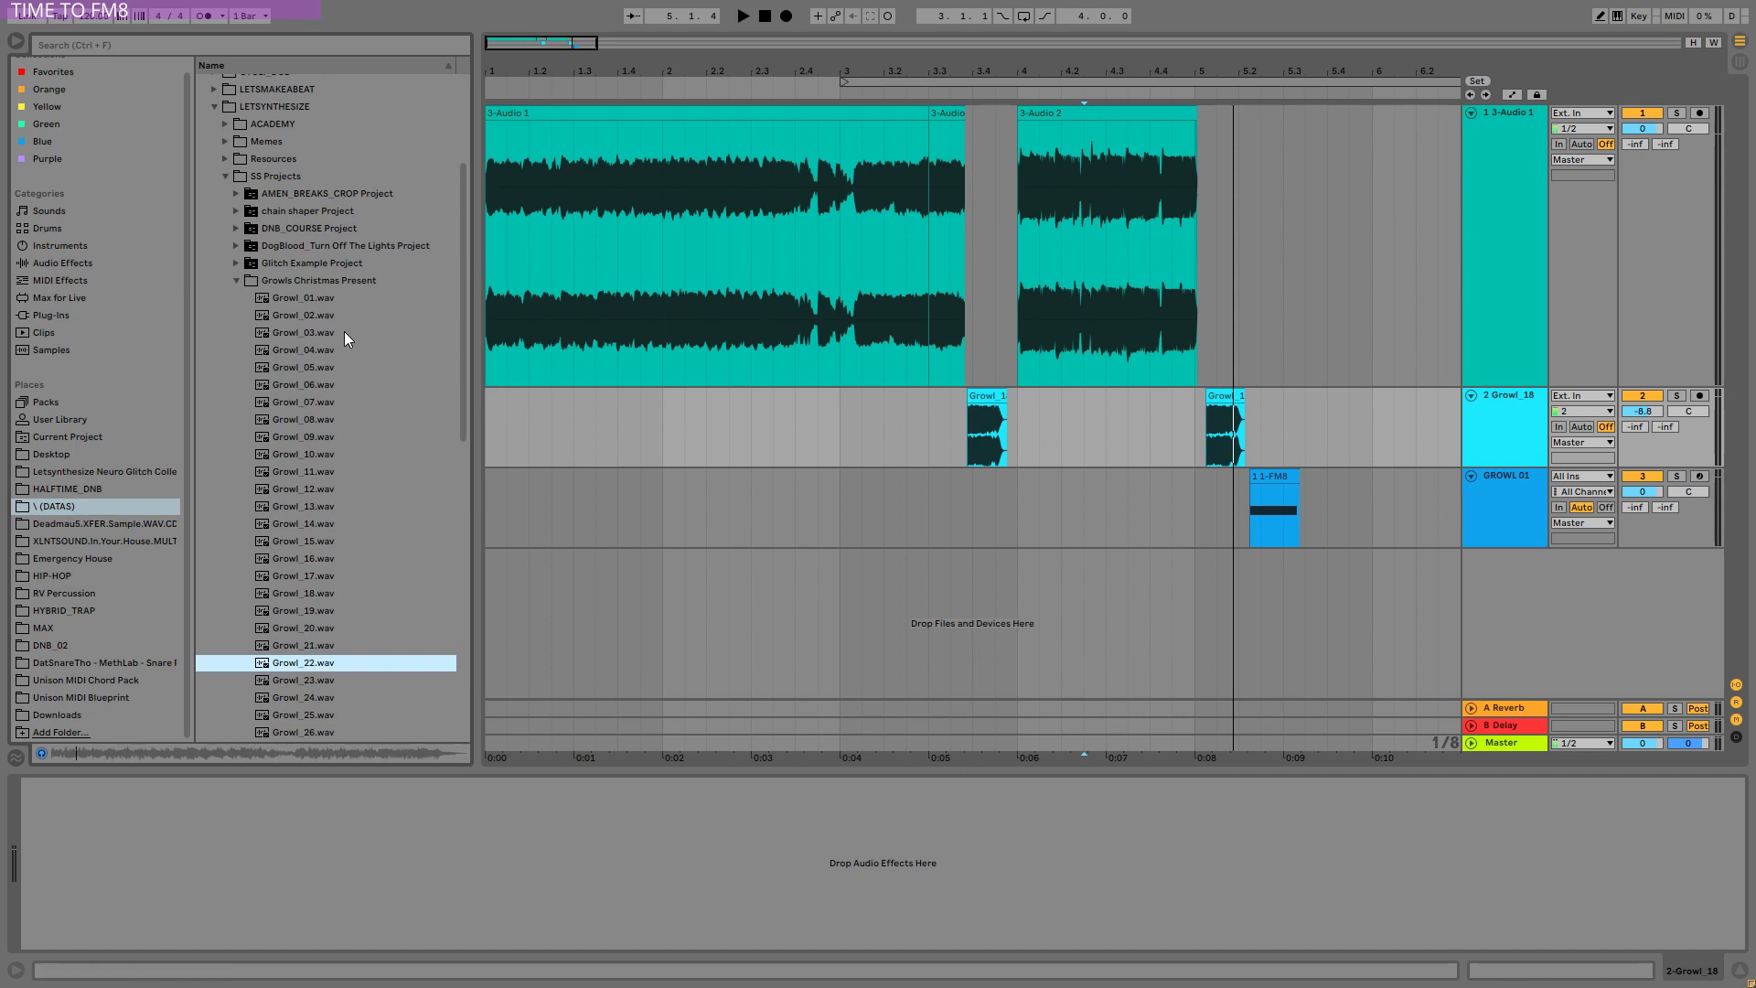
{"action": "key", "text": "Down"}
{"action": "key", "text": "Down"}
{"action": "key", "text": "Down"}
{"action": "key", "text": "Down"}
{"action": "key", "text": "Down"}
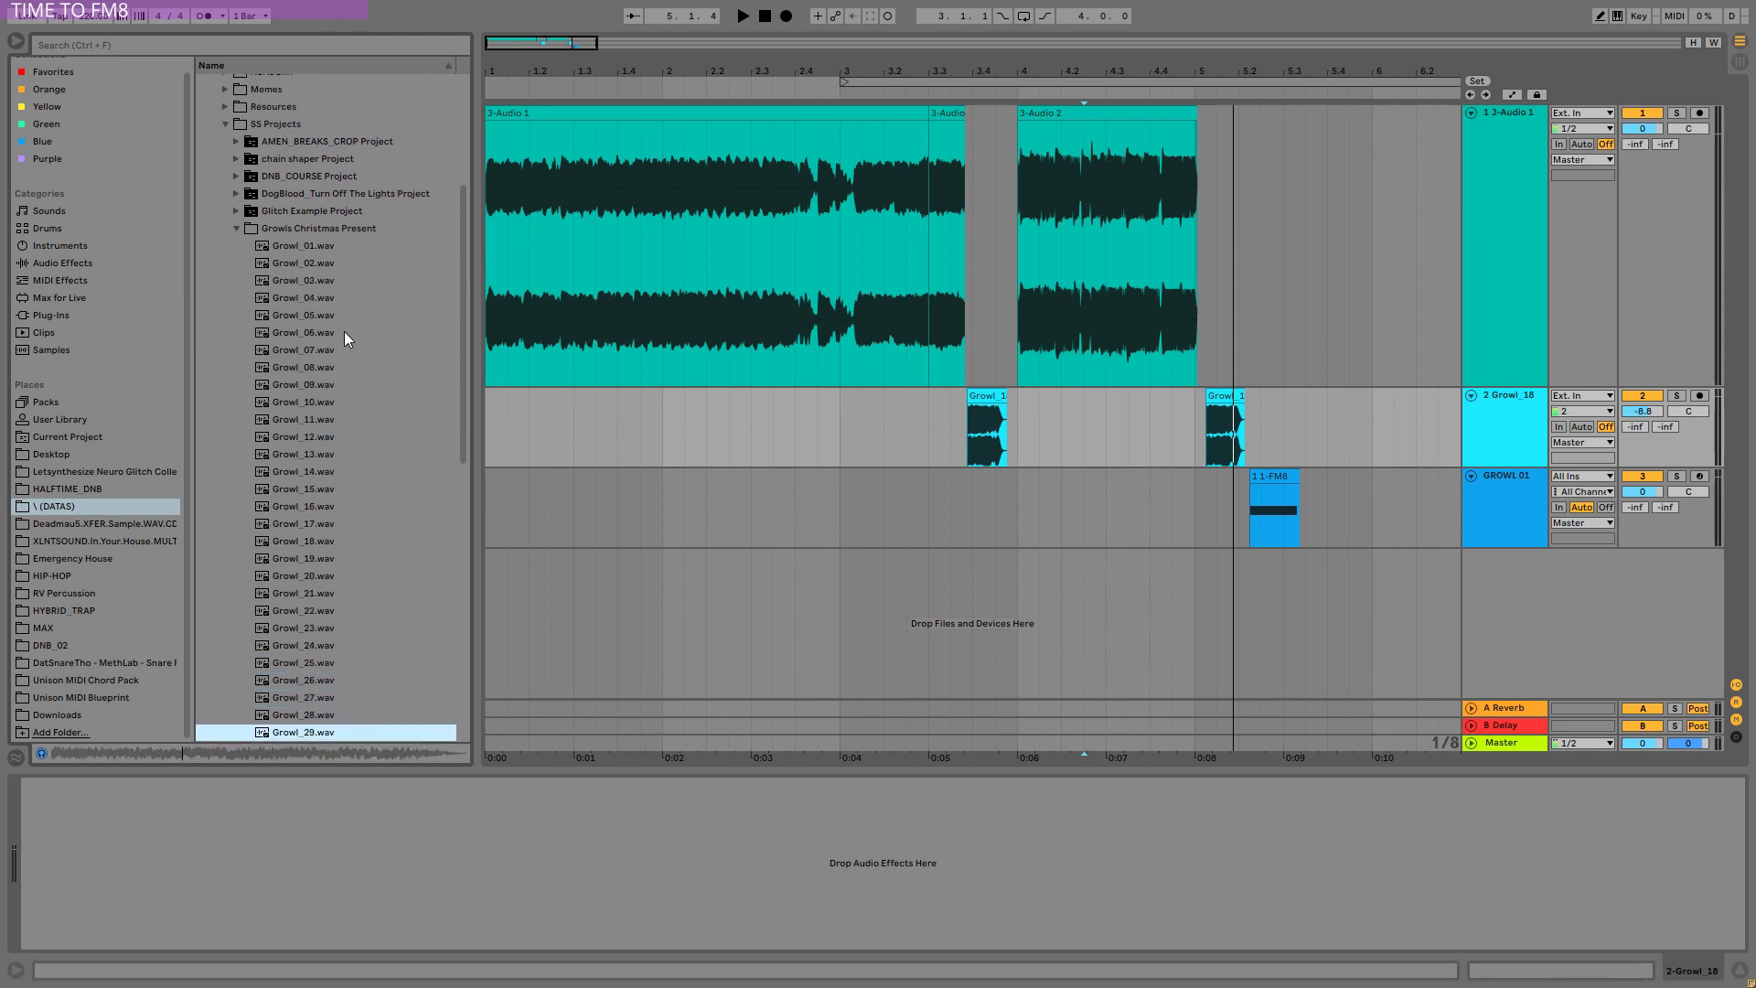
{"action": "key", "text": "Down"}
{"action": "key", "text": "Down"}
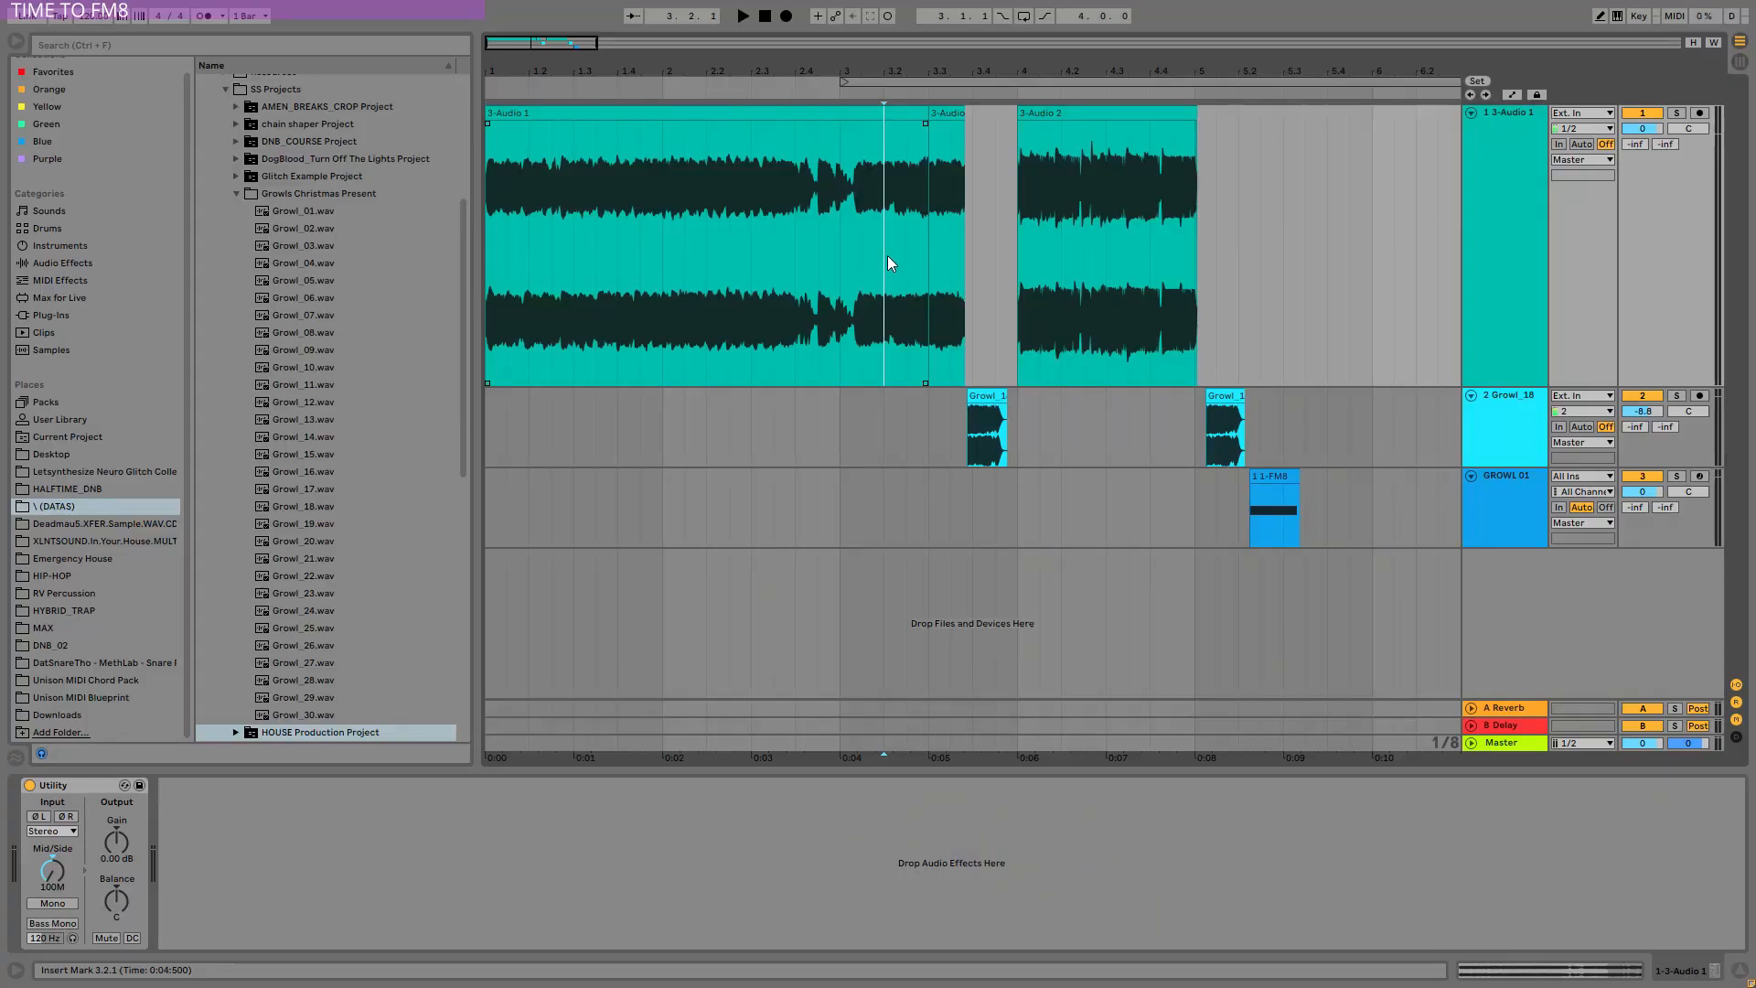
Play the 3-Audio 1 reference from 3.2.1, and replay it from 2.4.3.
{"action": "key", "text": "space"}
{"action": "left_click", "coordinate": [825, 238]}
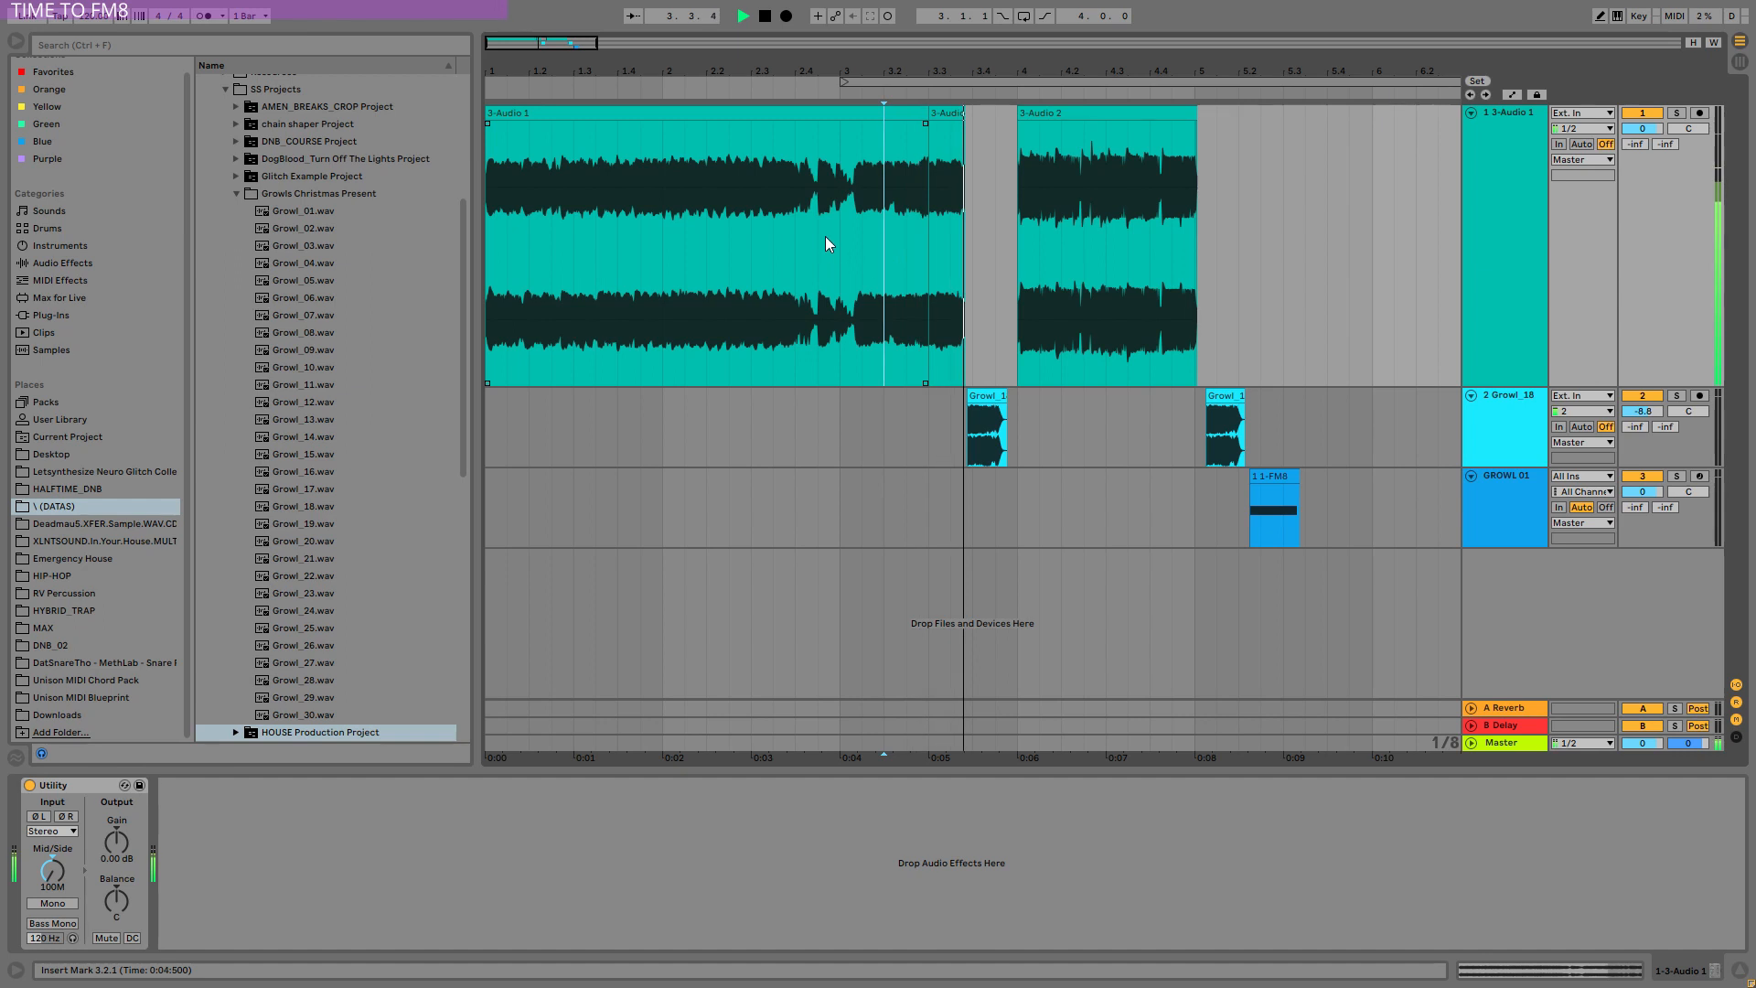
{"action": "key", "text": "space"}
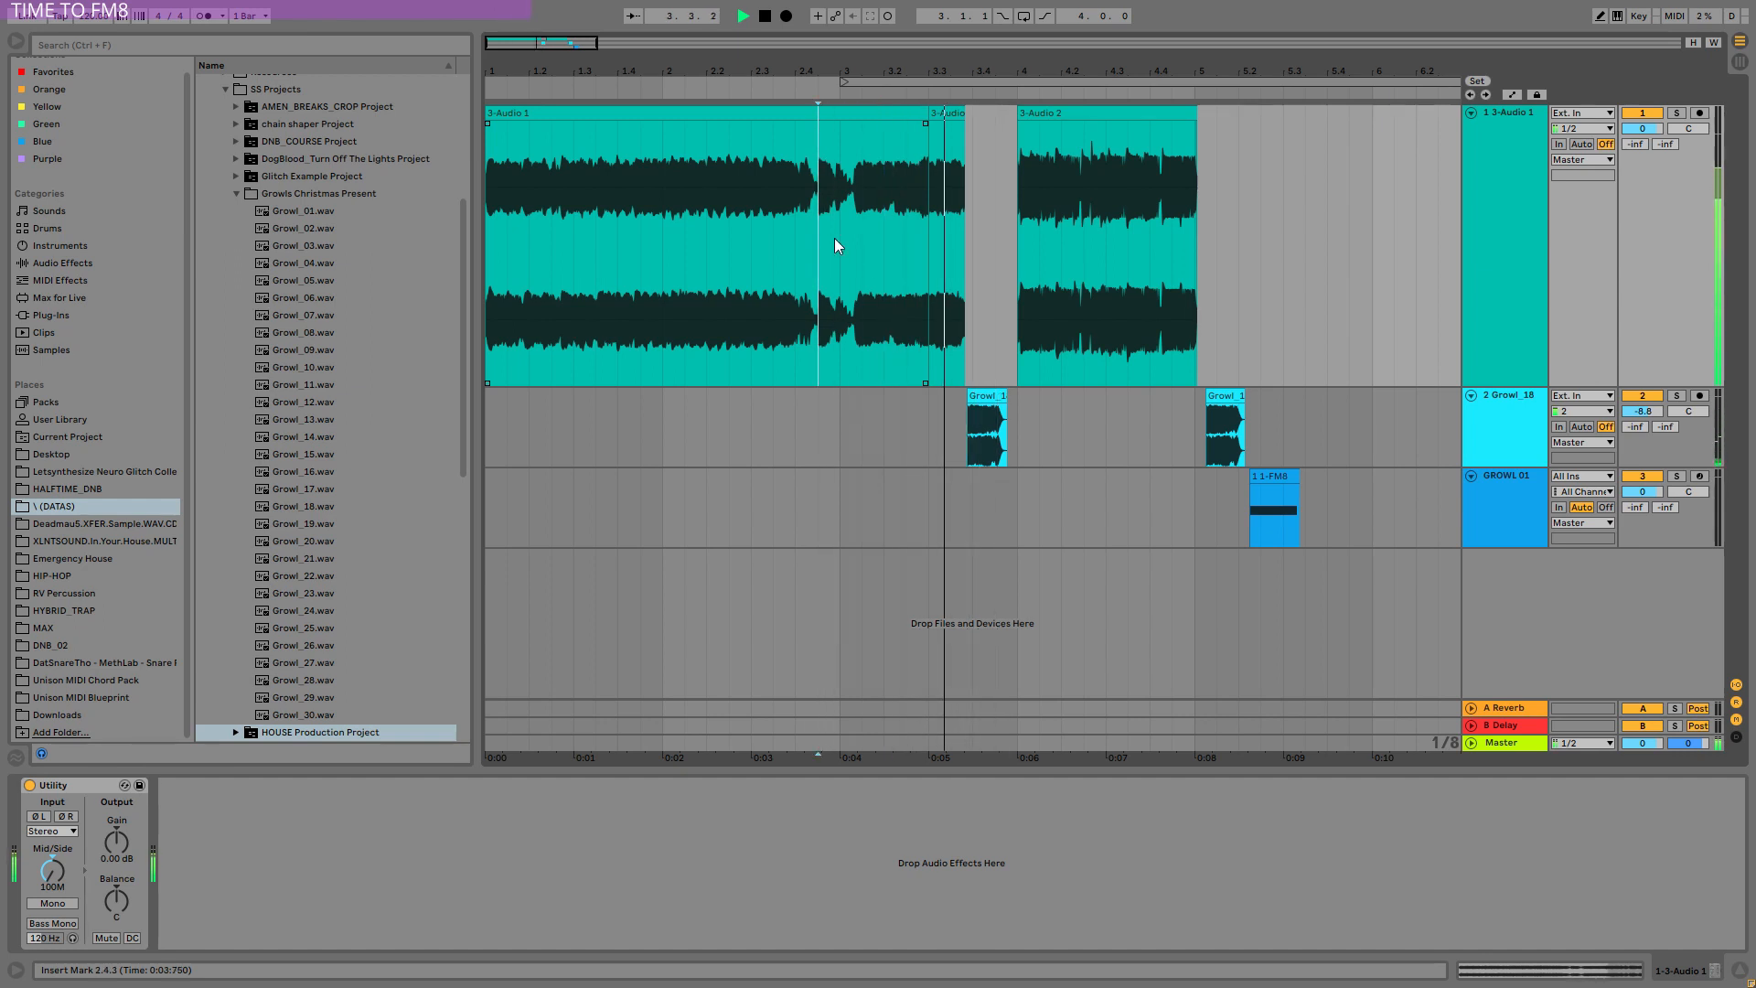
{"action": "key", "text": "space"}
Move the first Growl_18 clip to 3.3.1 so it starts together with the short 3-Audio 1 clip above it.
{"action": "left_click", "coordinate": [929, 223]}
{"action": "left_click_drag", "start_coordinate": [940, 66], "coordinate": [940, 238]}
{"action": "left_click_drag", "start_coordinate": [1157, 397], "coordinate": [951, 392]}
{"action": "left_click_drag", "start_coordinate": [1002, 66], "coordinate": [1002, 206]}
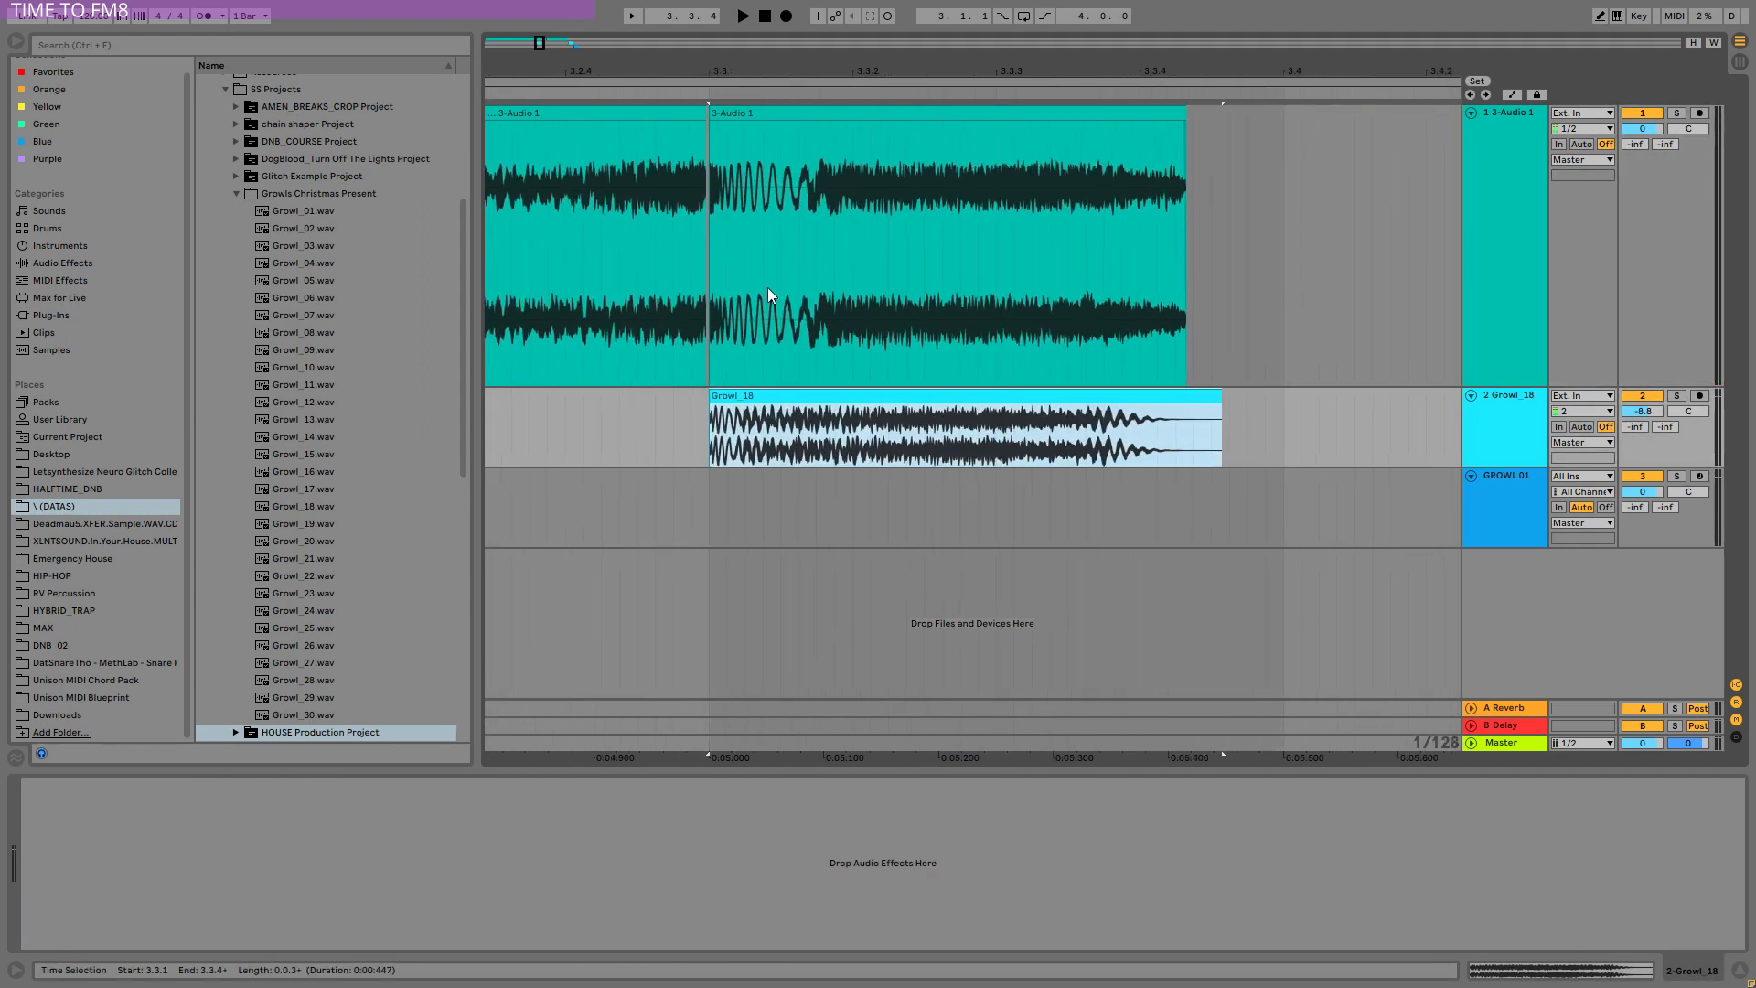
Play from 3.3.1 repeatedly with the Growl_18 track soloed and unsoloed to compare the sample with the reference audio.
{"action": "left_click", "coordinate": [709, 242]}
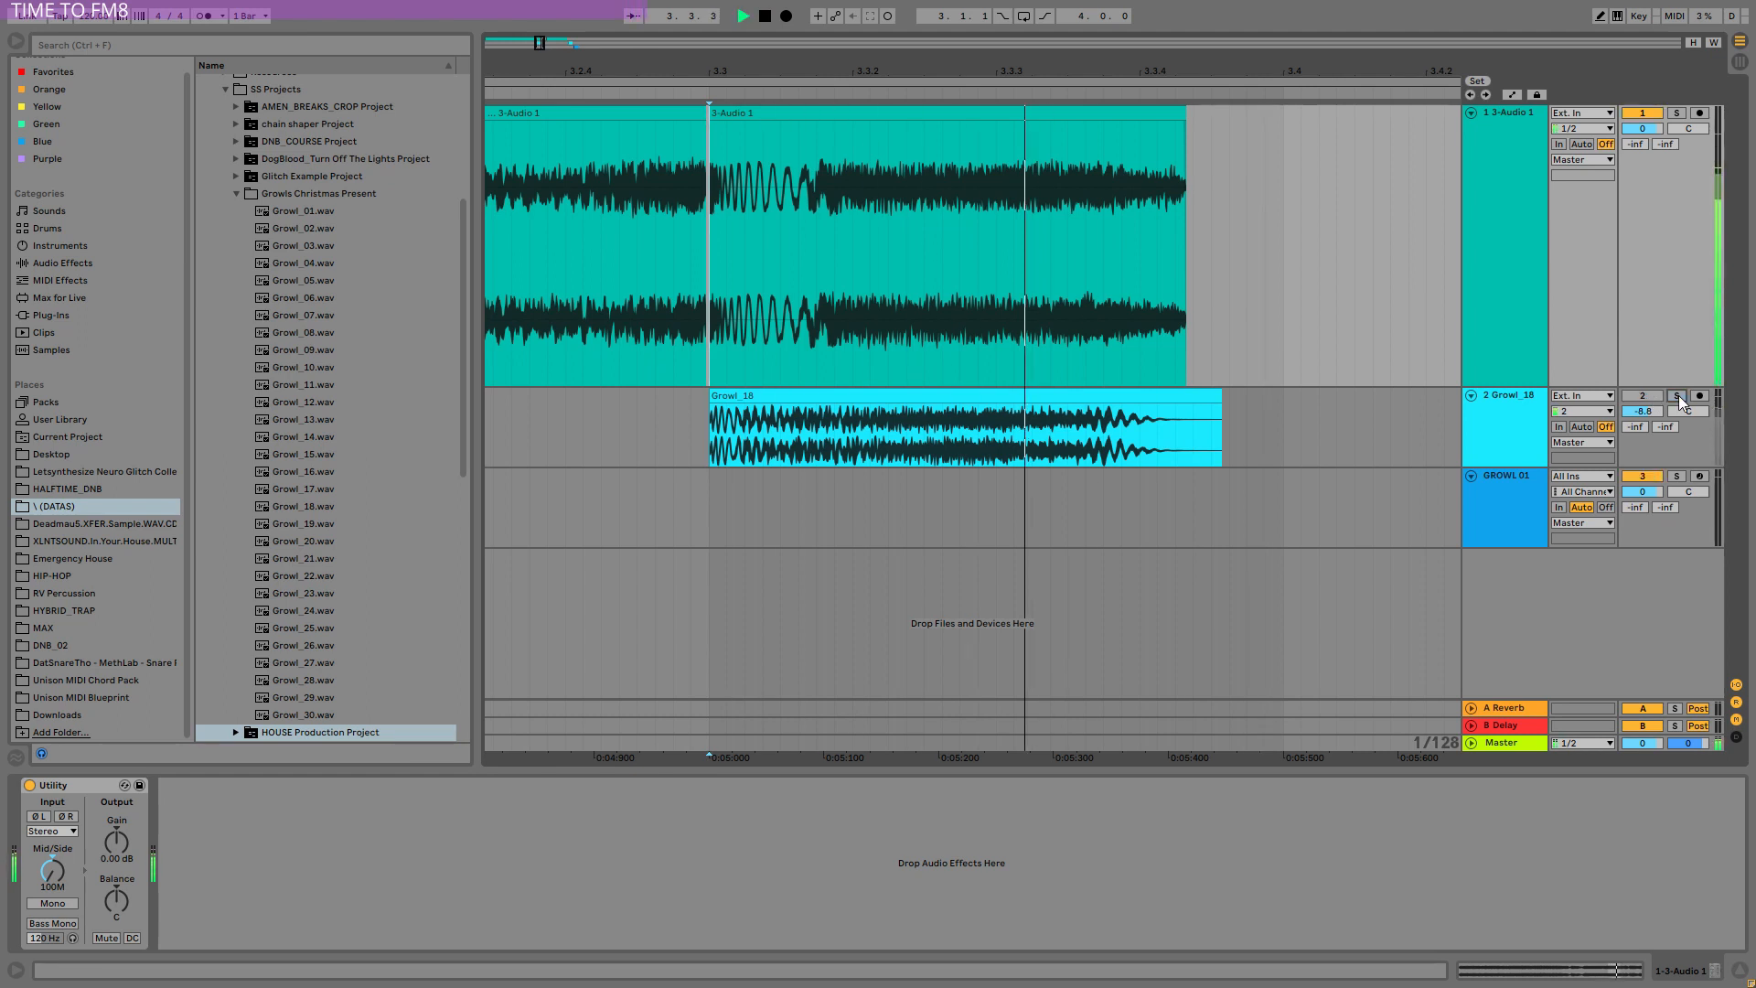
{"action": "left_click", "coordinate": [1677, 395]}
{"action": "key", "text": "space"}
{"action": "key", "text": "space"}
{"action": "left_click", "coordinate": [1677, 395]}
{"action": "key", "text": "space"}
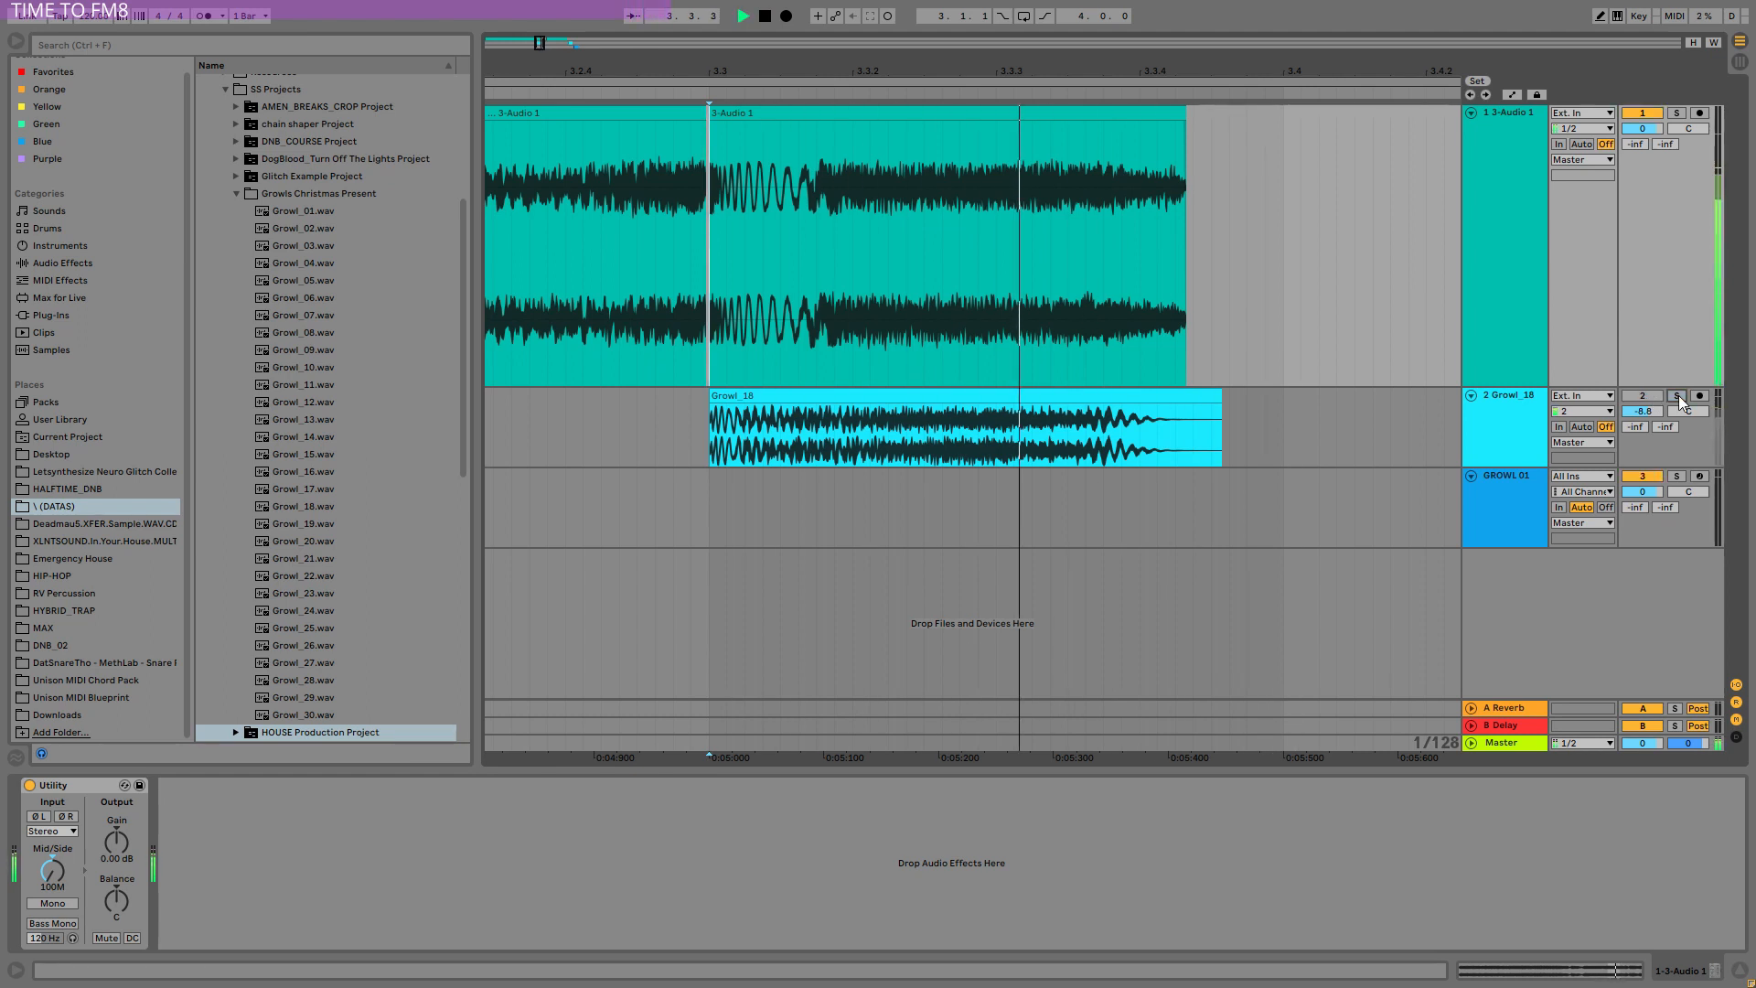
{"action": "key", "text": "space"}
Play the 3-Audio 2 clip from near its beginning and inspect the waveform at its end.
{"action": "left_click_drag", "start_coordinate": [1187, 57], "coordinate": [718, 9]}
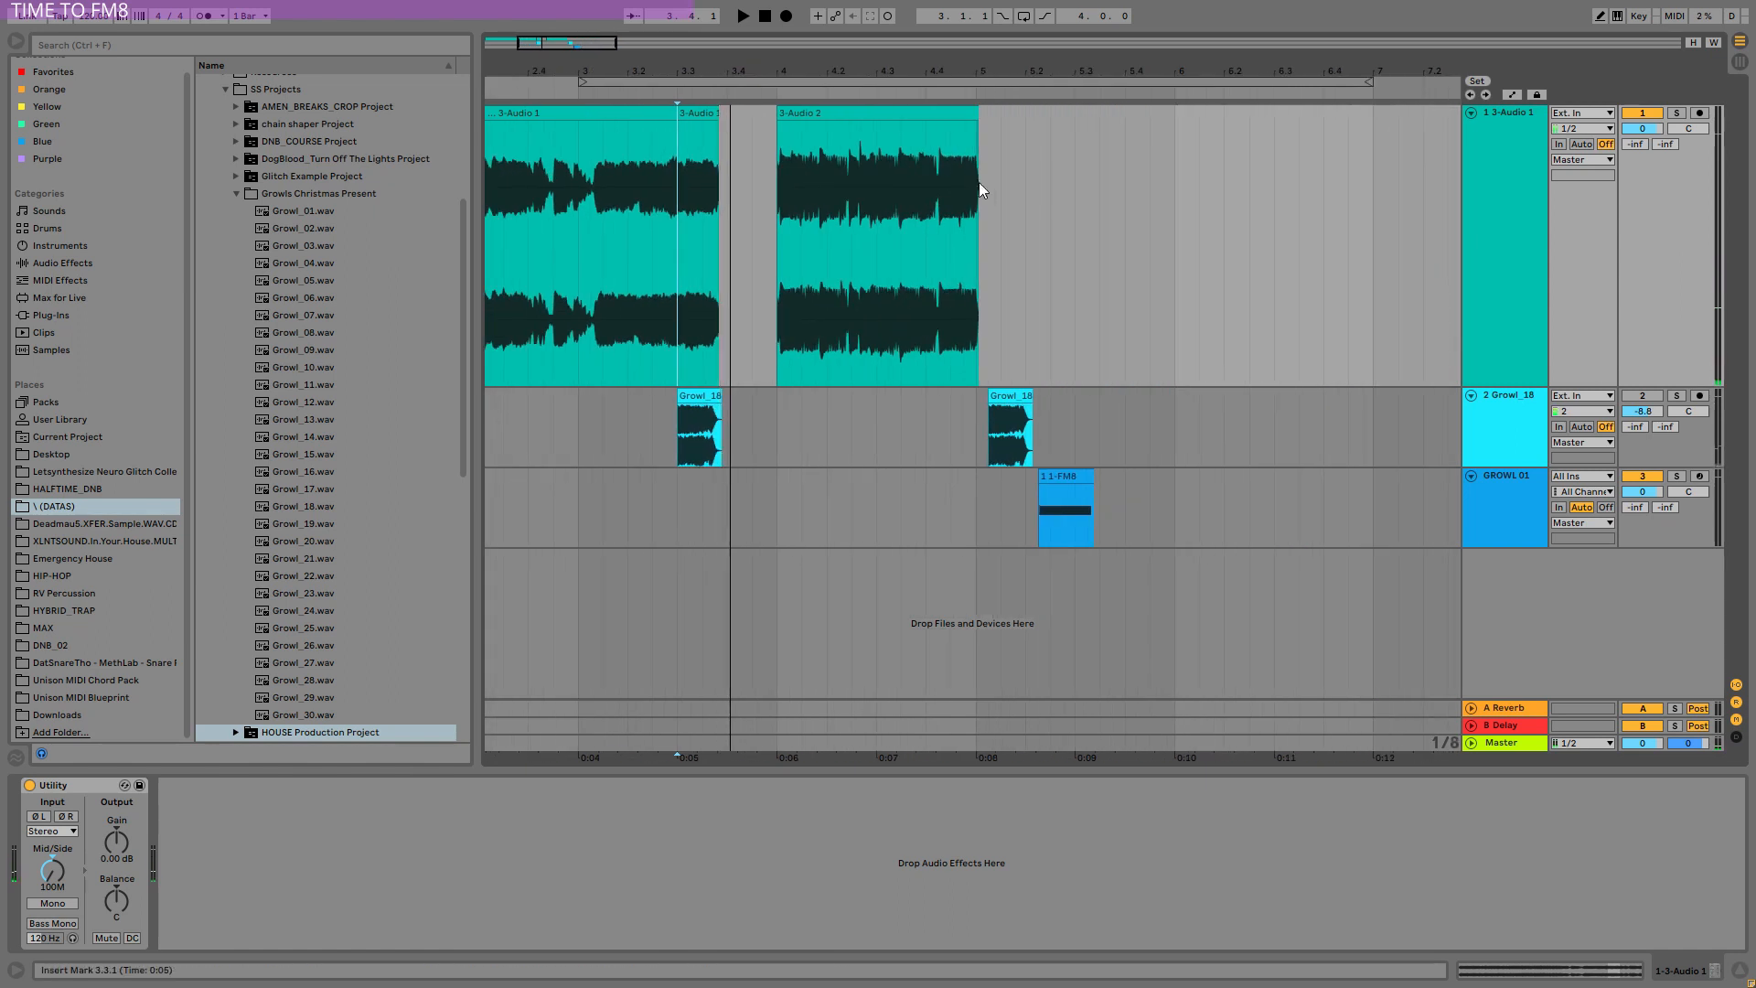
{"action": "left_click", "coordinate": [819, 239]}
{"action": "key", "text": "space"}
{"action": "left_click_drag", "start_coordinate": [954, 69], "coordinate": [954, 183]}
{"action": "key", "text": "space"}
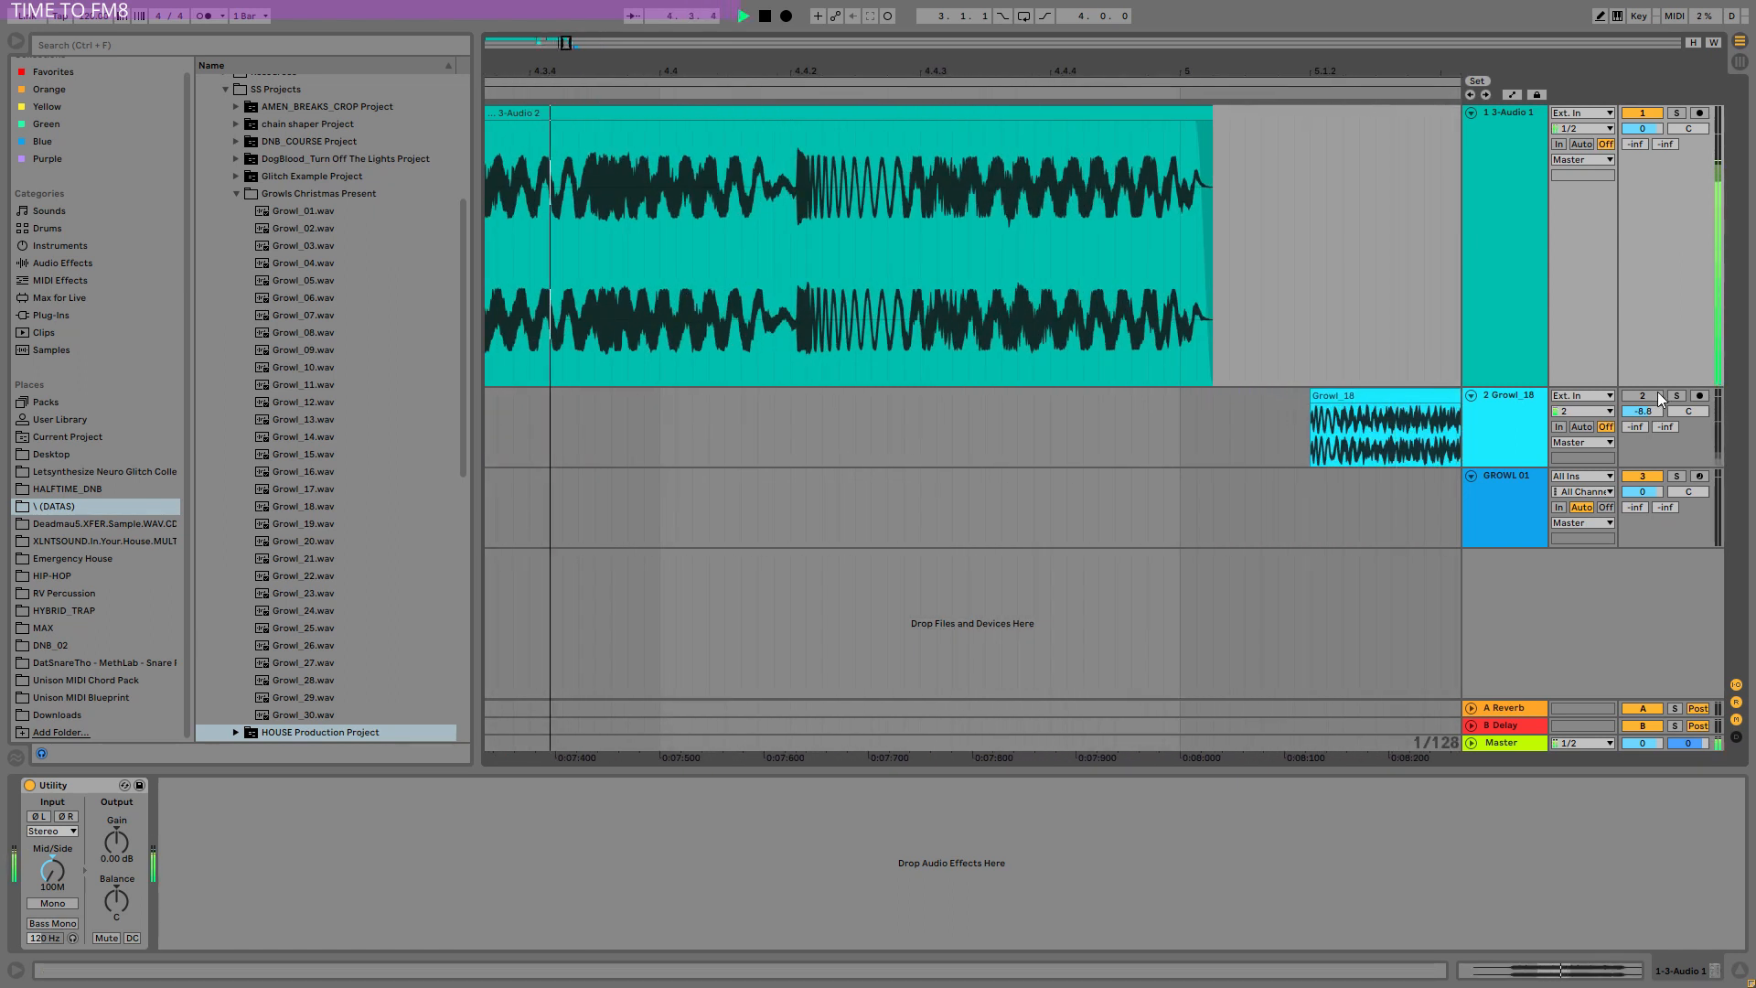
Solo the GROWL 01 track and play its 1-FM8 clip.
{"action": "left_click_drag", "start_coordinate": [1374, 68], "coordinate": [1375, 50]}
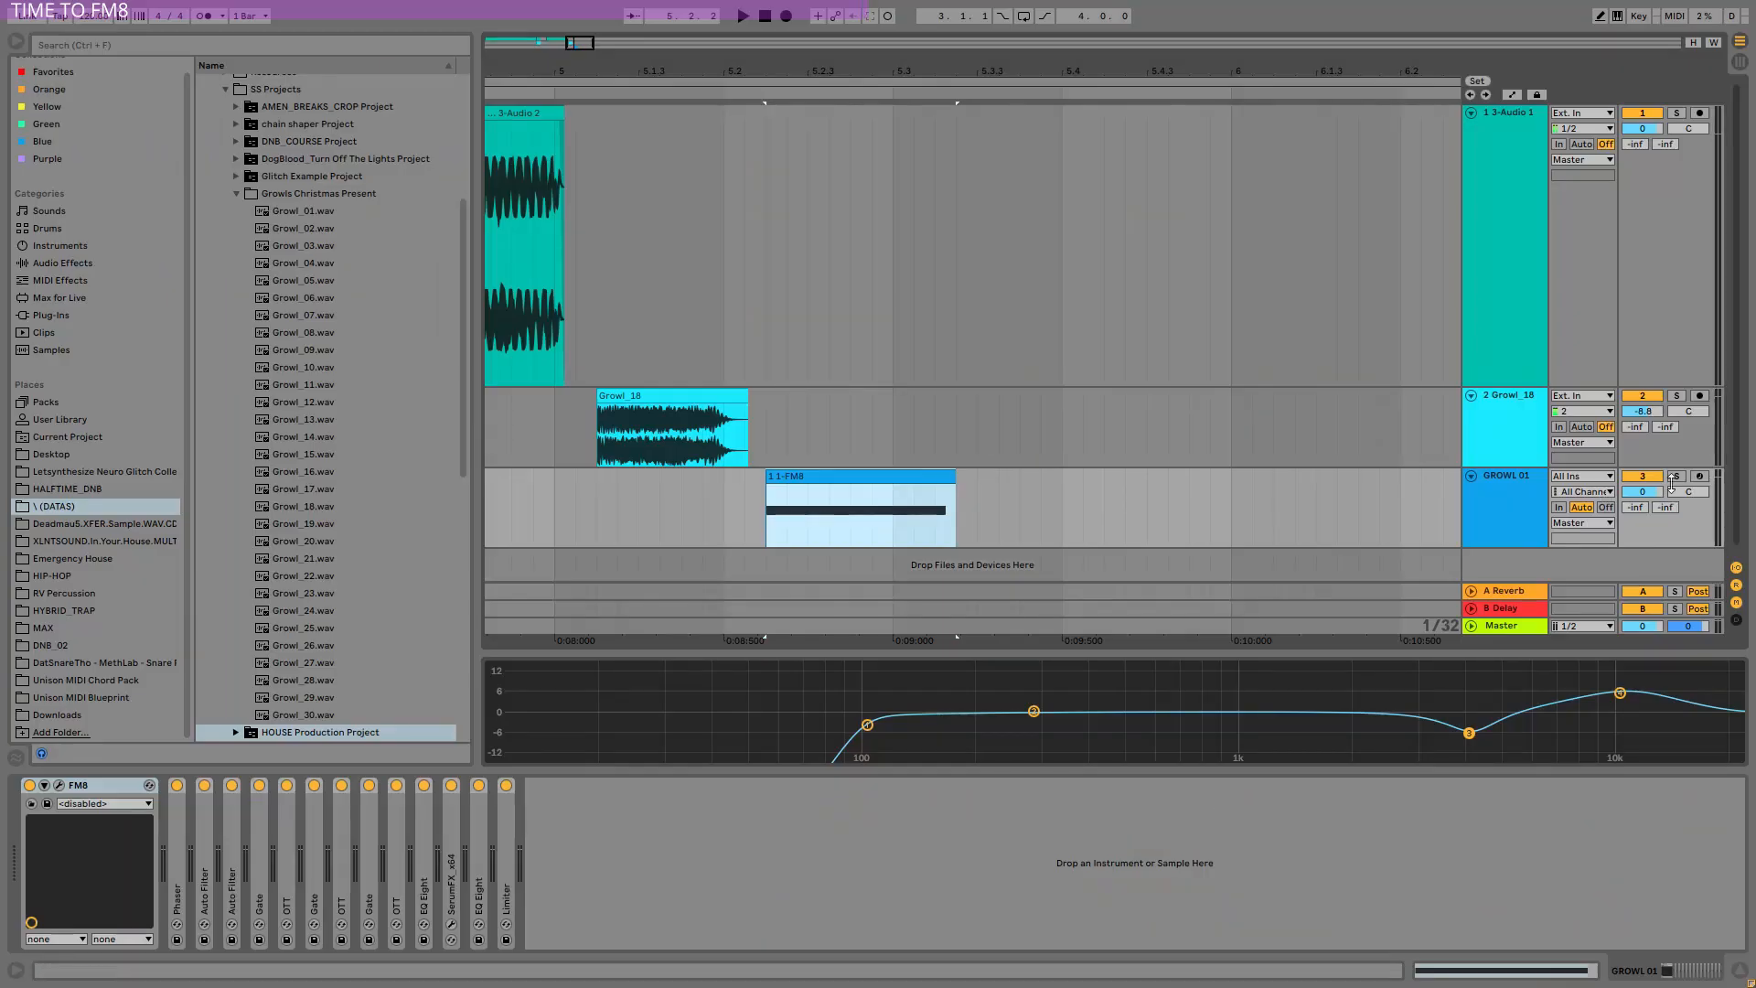
{"action": "left_click", "coordinate": [1675, 478]}
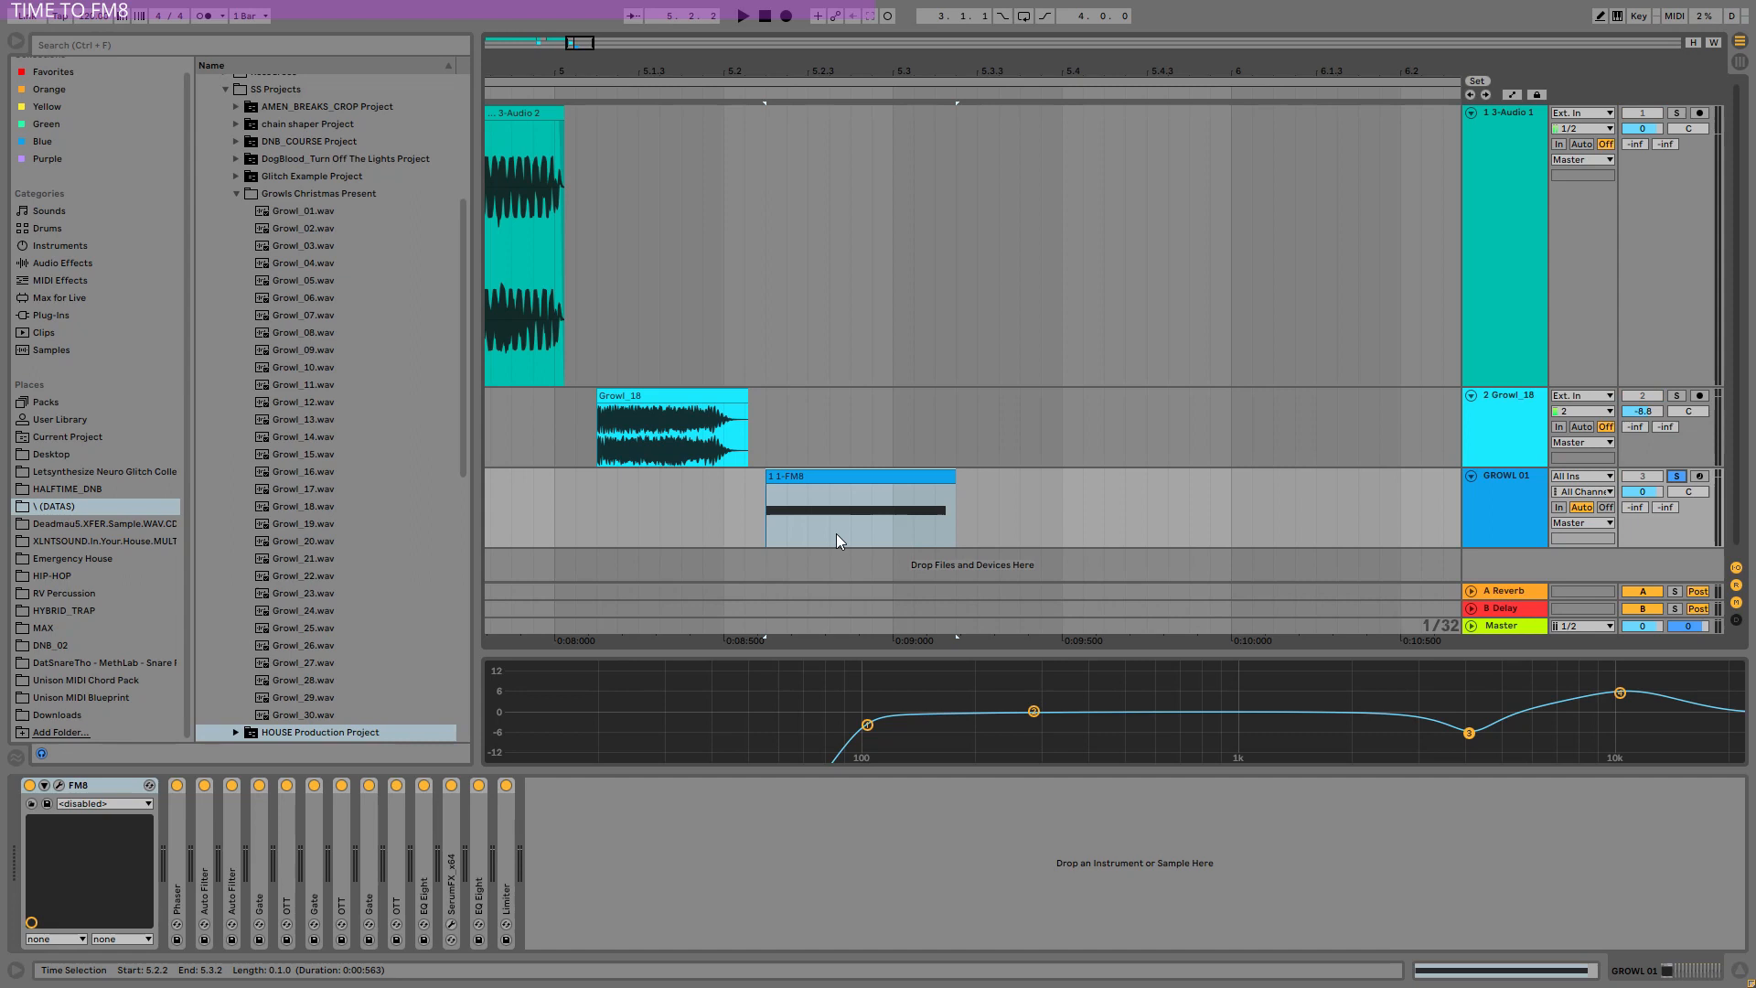
{"action": "left_click", "coordinate": [828, 478]}
{"action": "key", "text": "space"}
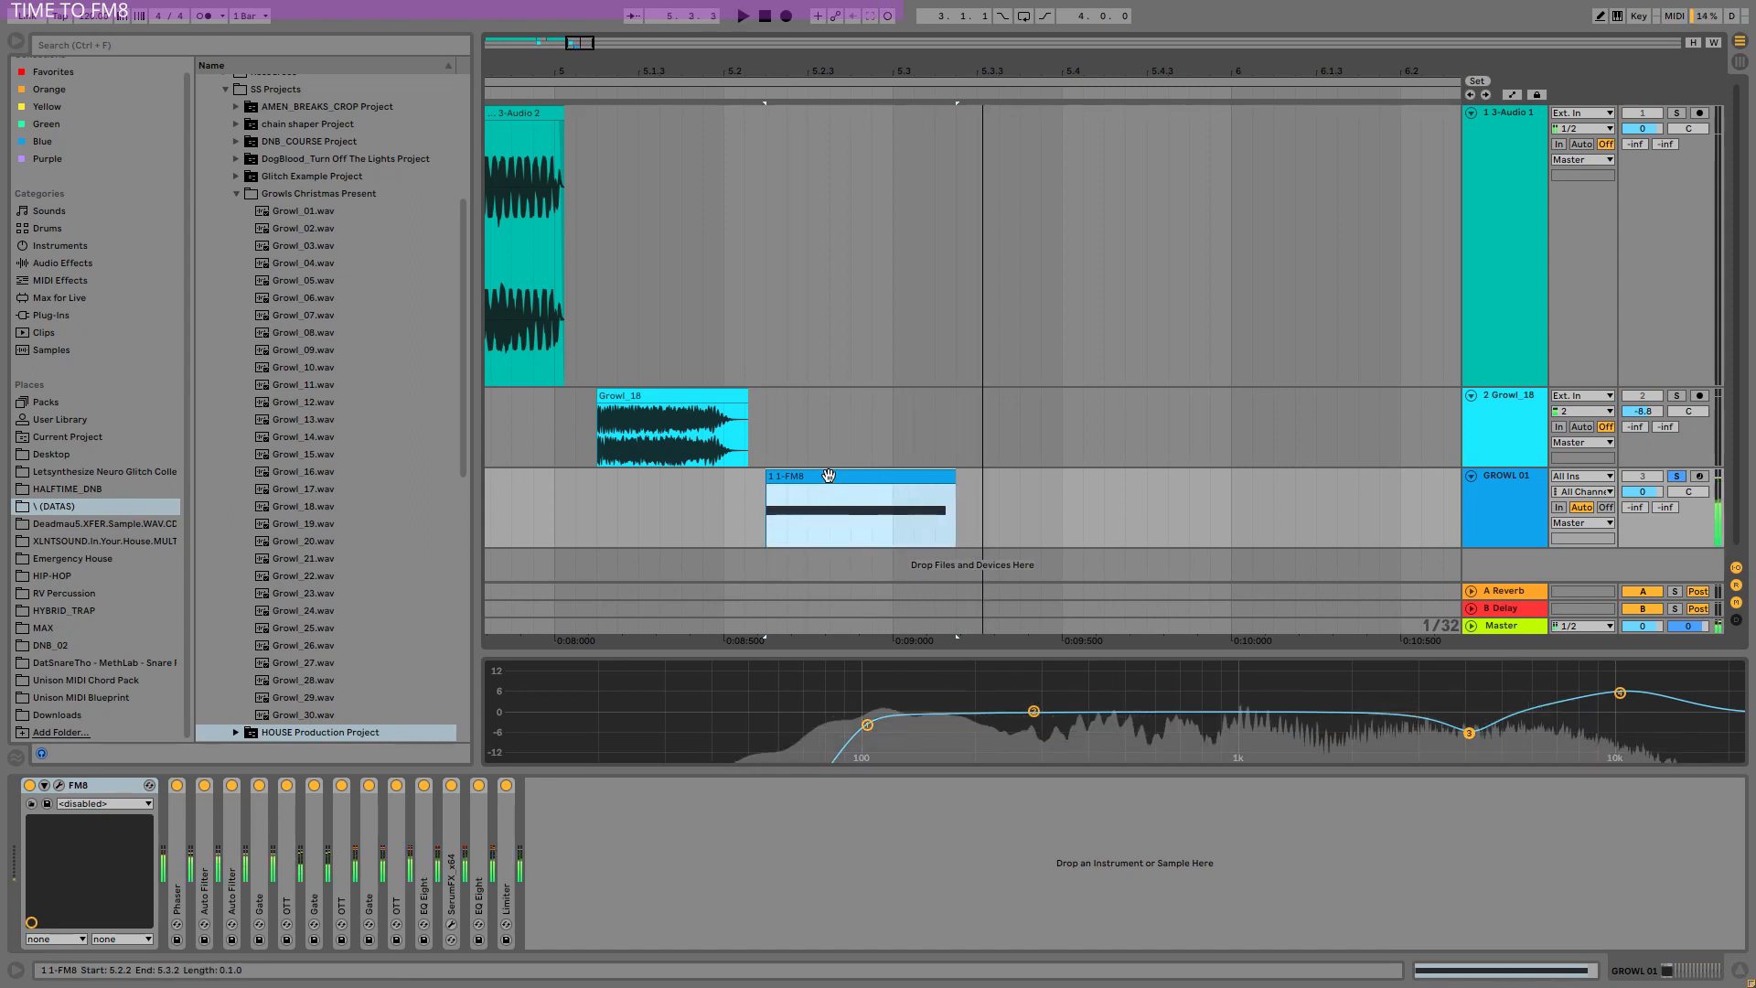
Open the 1-FM8 clip's notes, try its single note at different pitches starting with E0, and settle on F0.
{"action": "double_click", "coordinate": [846, 477]}
{"action": "left_click", "coordinate": [856, 848]}
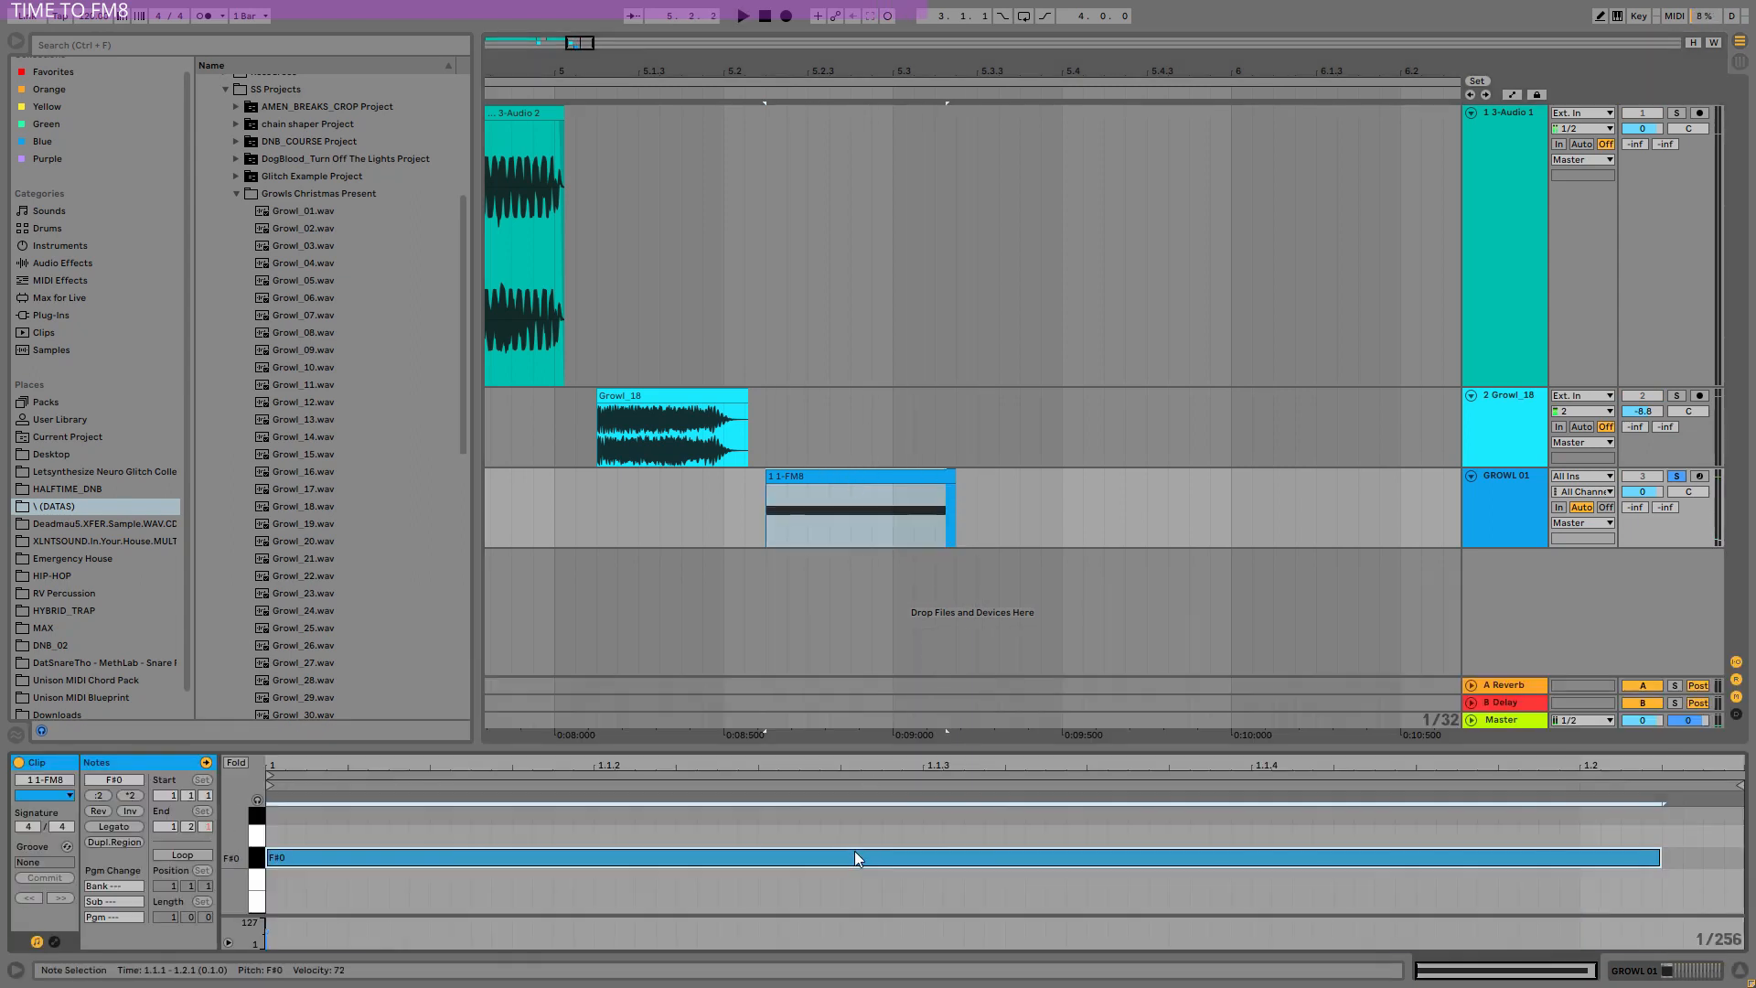
{"action": "key", "text": "Down"}
{"action": "key", "text": "Down"}
{"action": "key", "text": "Down"}
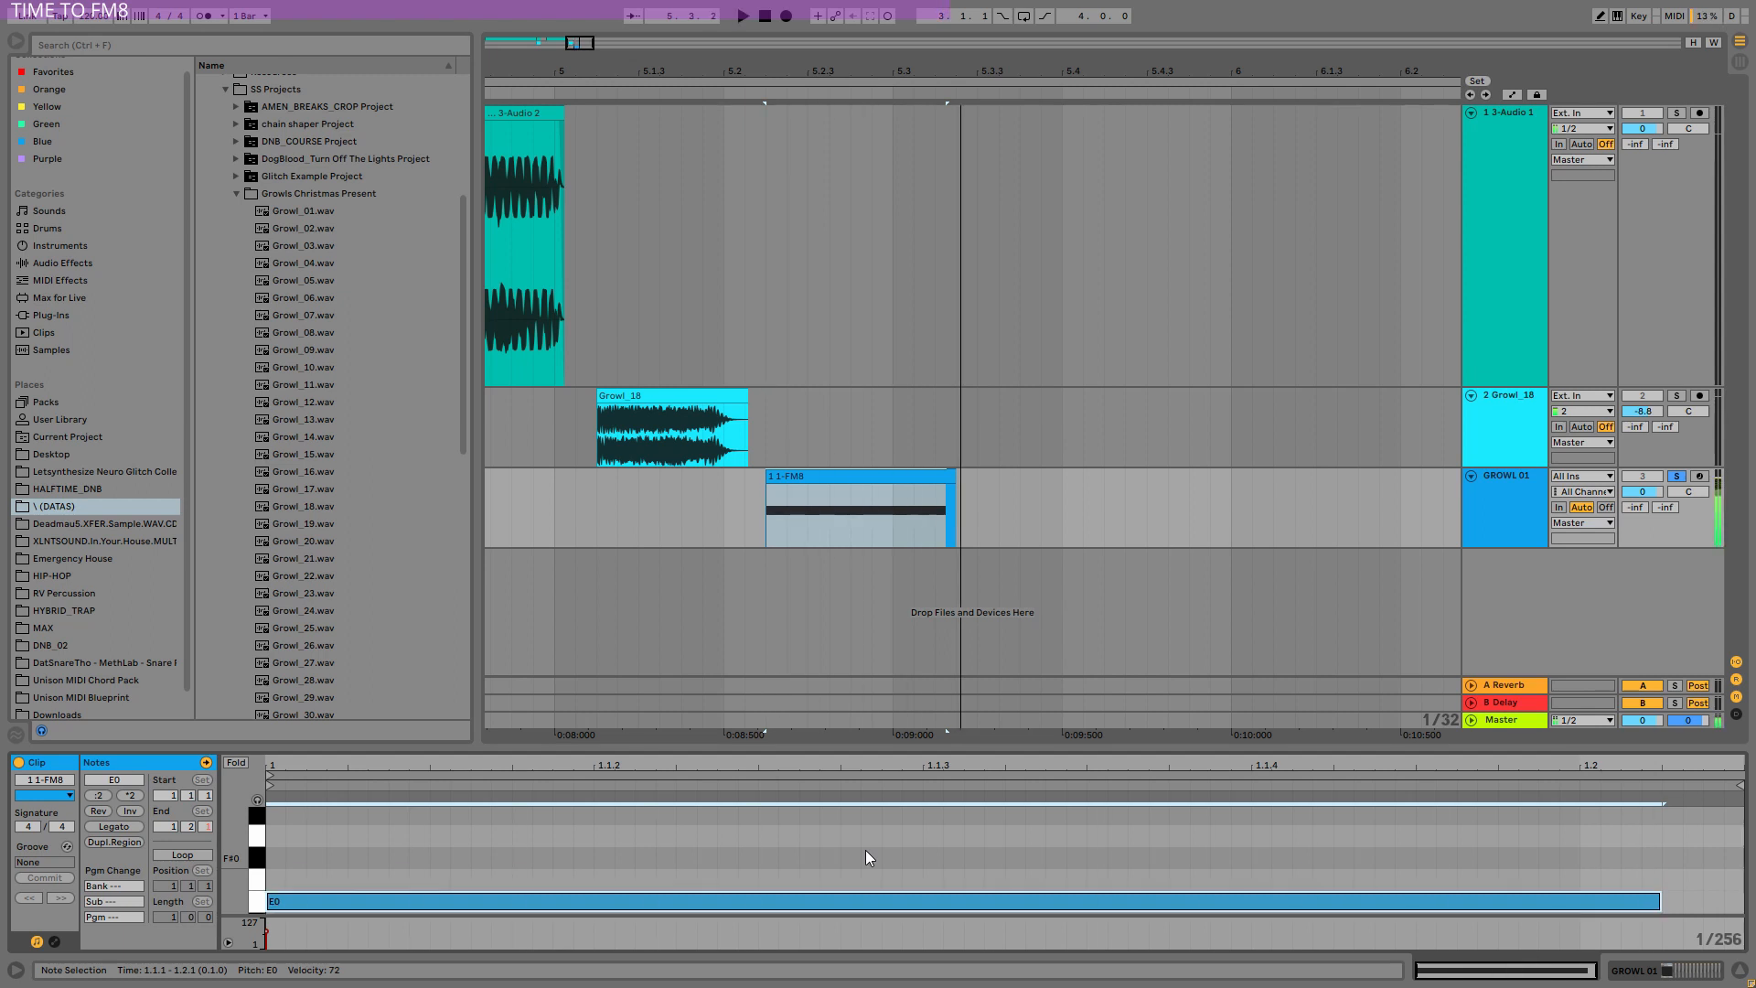
{"action": "key", "text": "Up"}
{"action": "key", "text": "Up"}
{"action": "key", "text": "Up"}
{"action": "key", "text": "Up"}
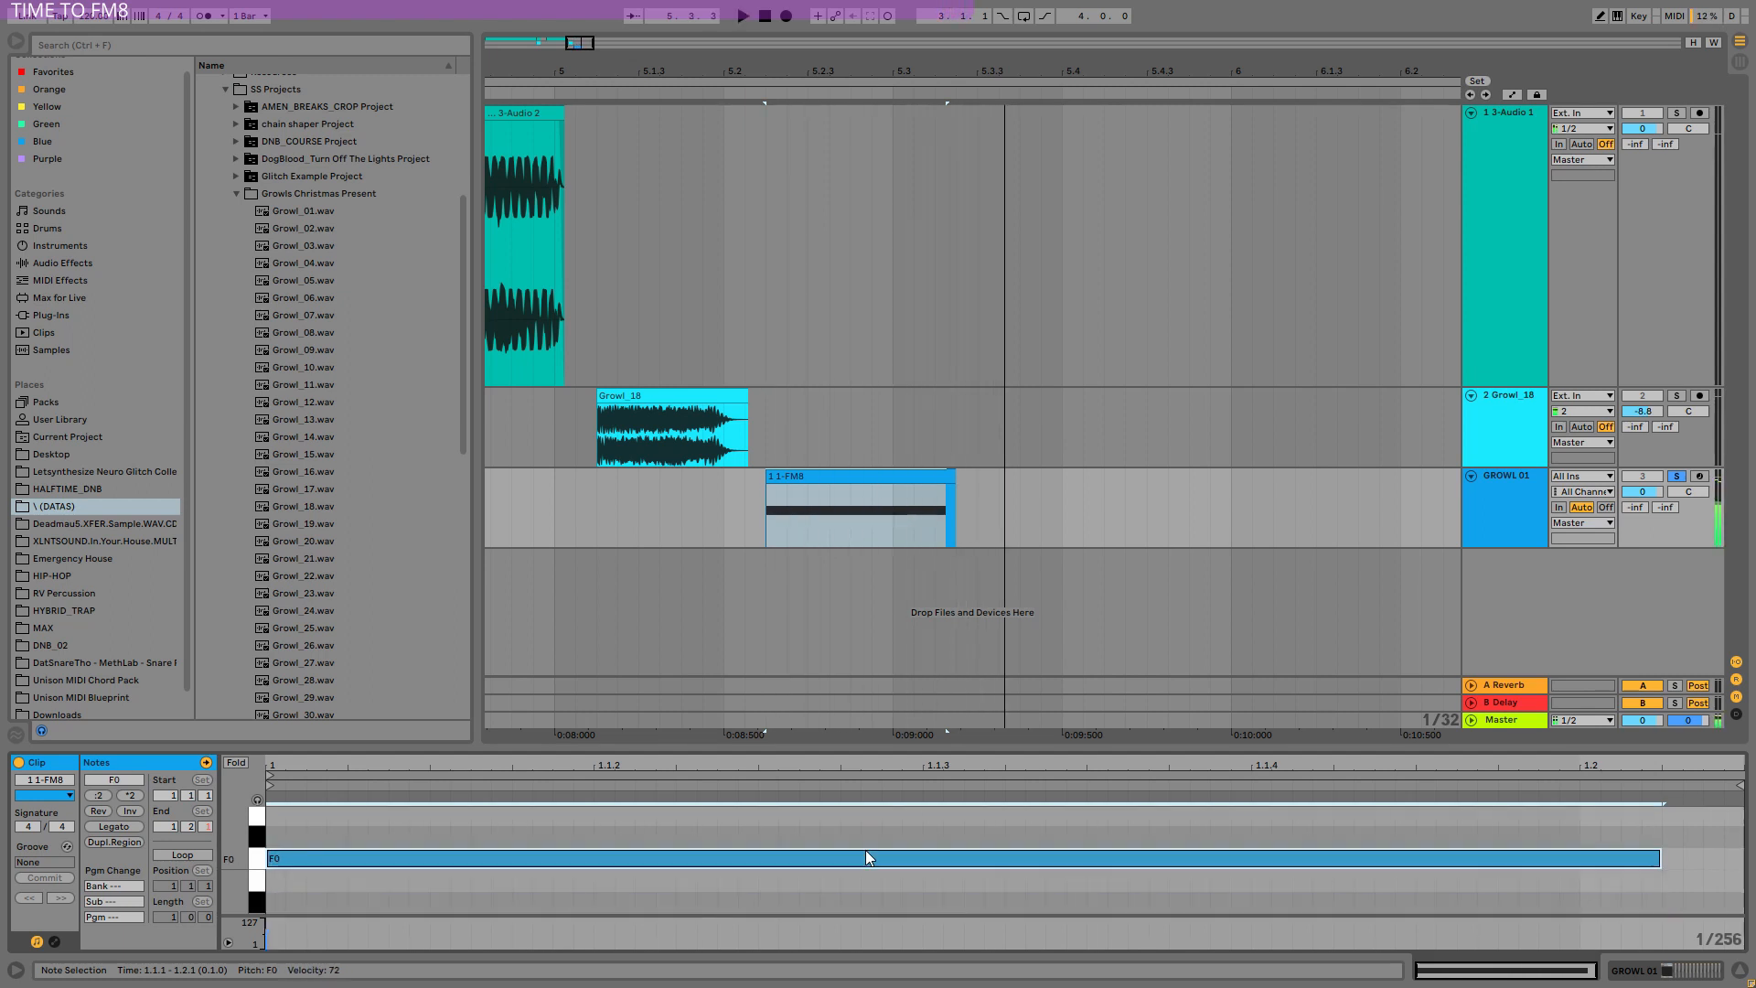
{"action": "key", "text": "Down"}
{"action": "key", "text": "Down"}
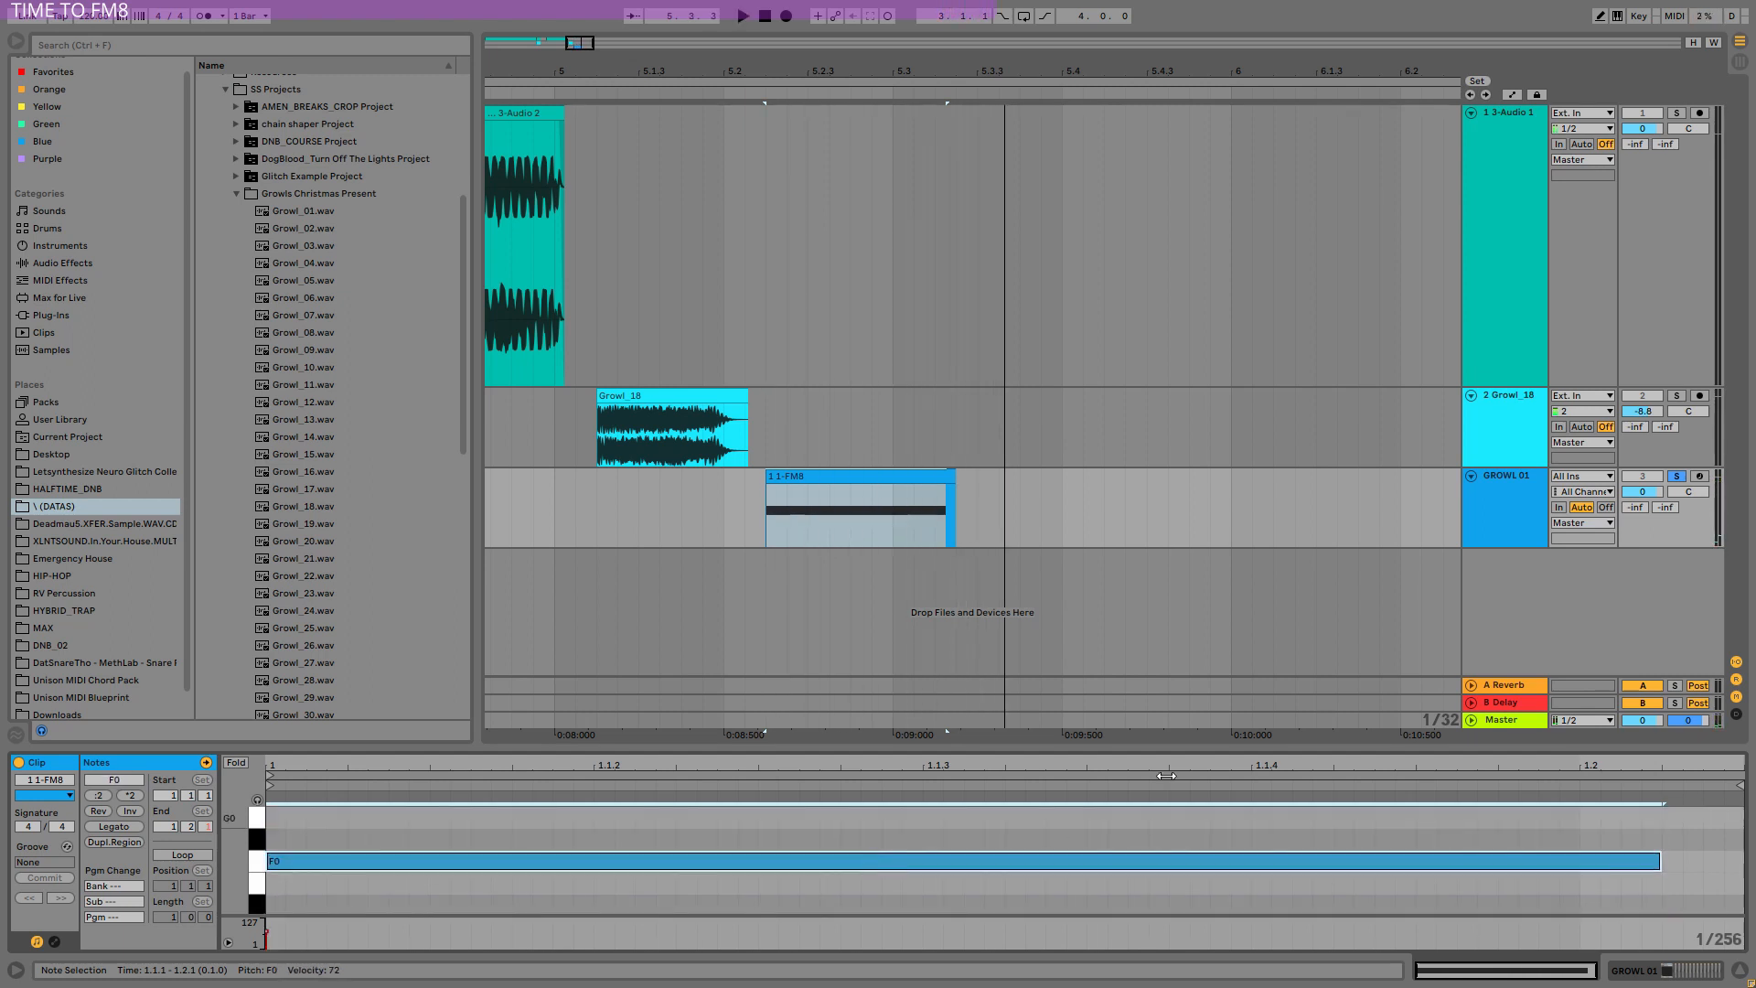
Show the GROWL 01 device chain and unfold the Phaser and both Auto Filters to review their settings.
{"action": "left_click", "coordinate": [1493, 487]}
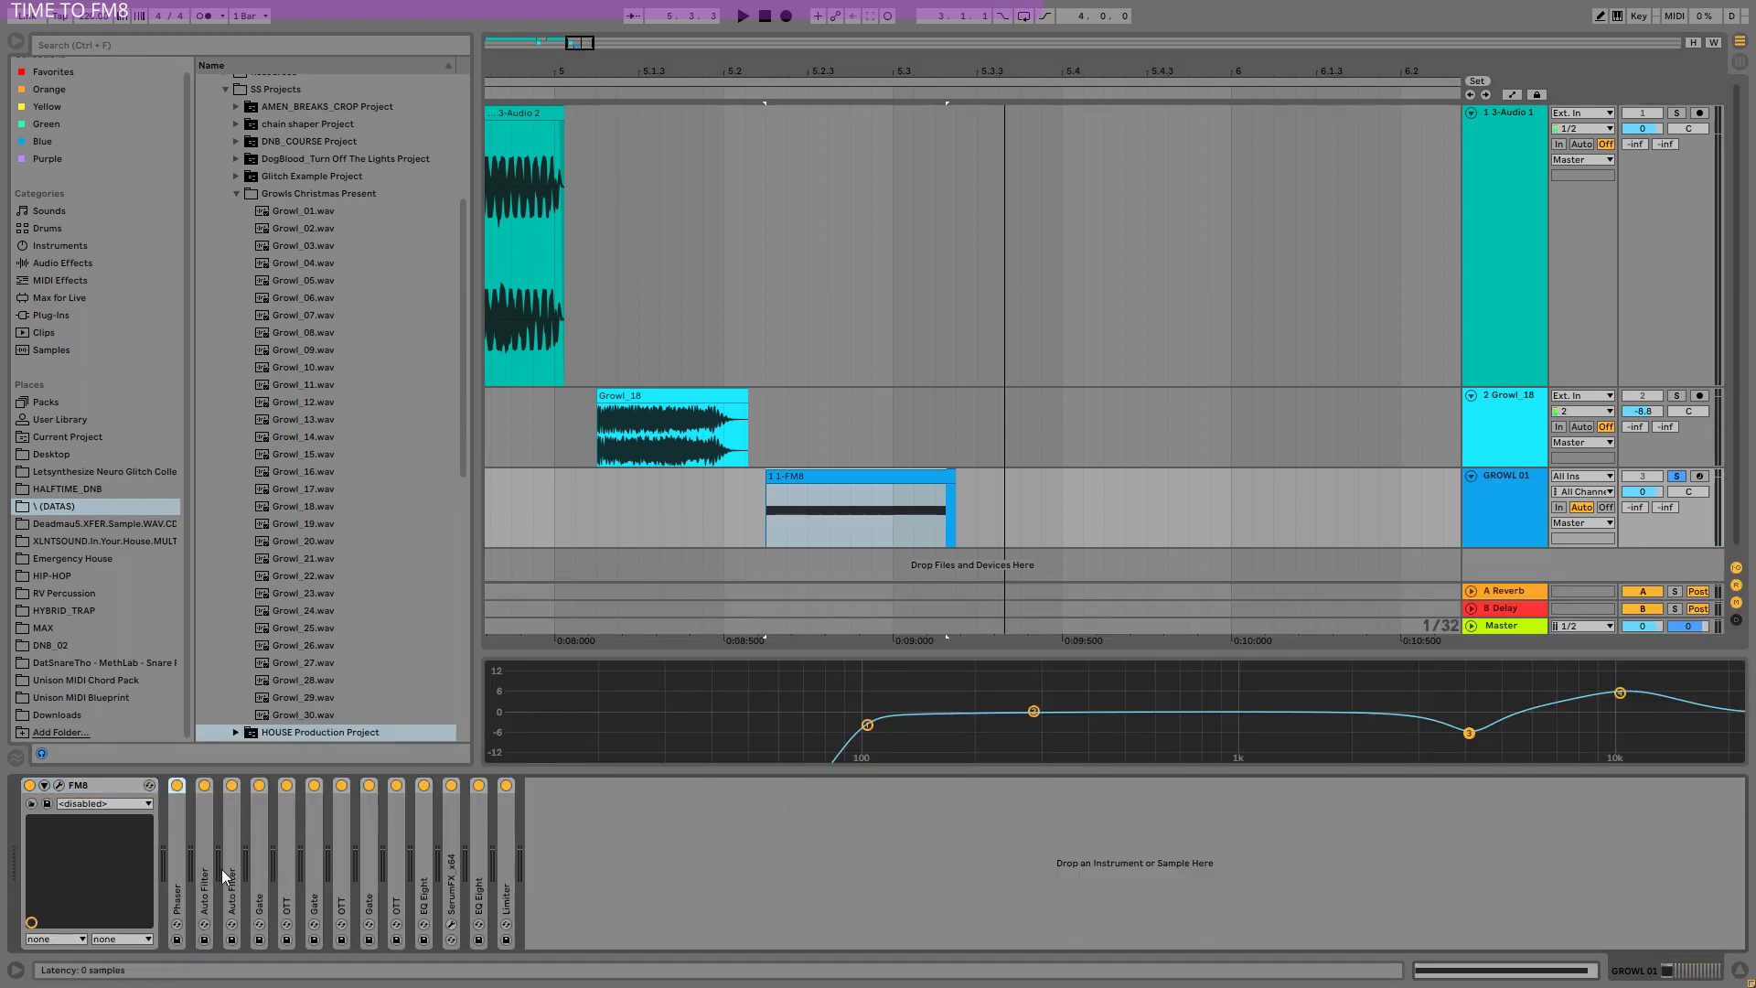
{"action": "double_click", "coordinate": [180, 859]}
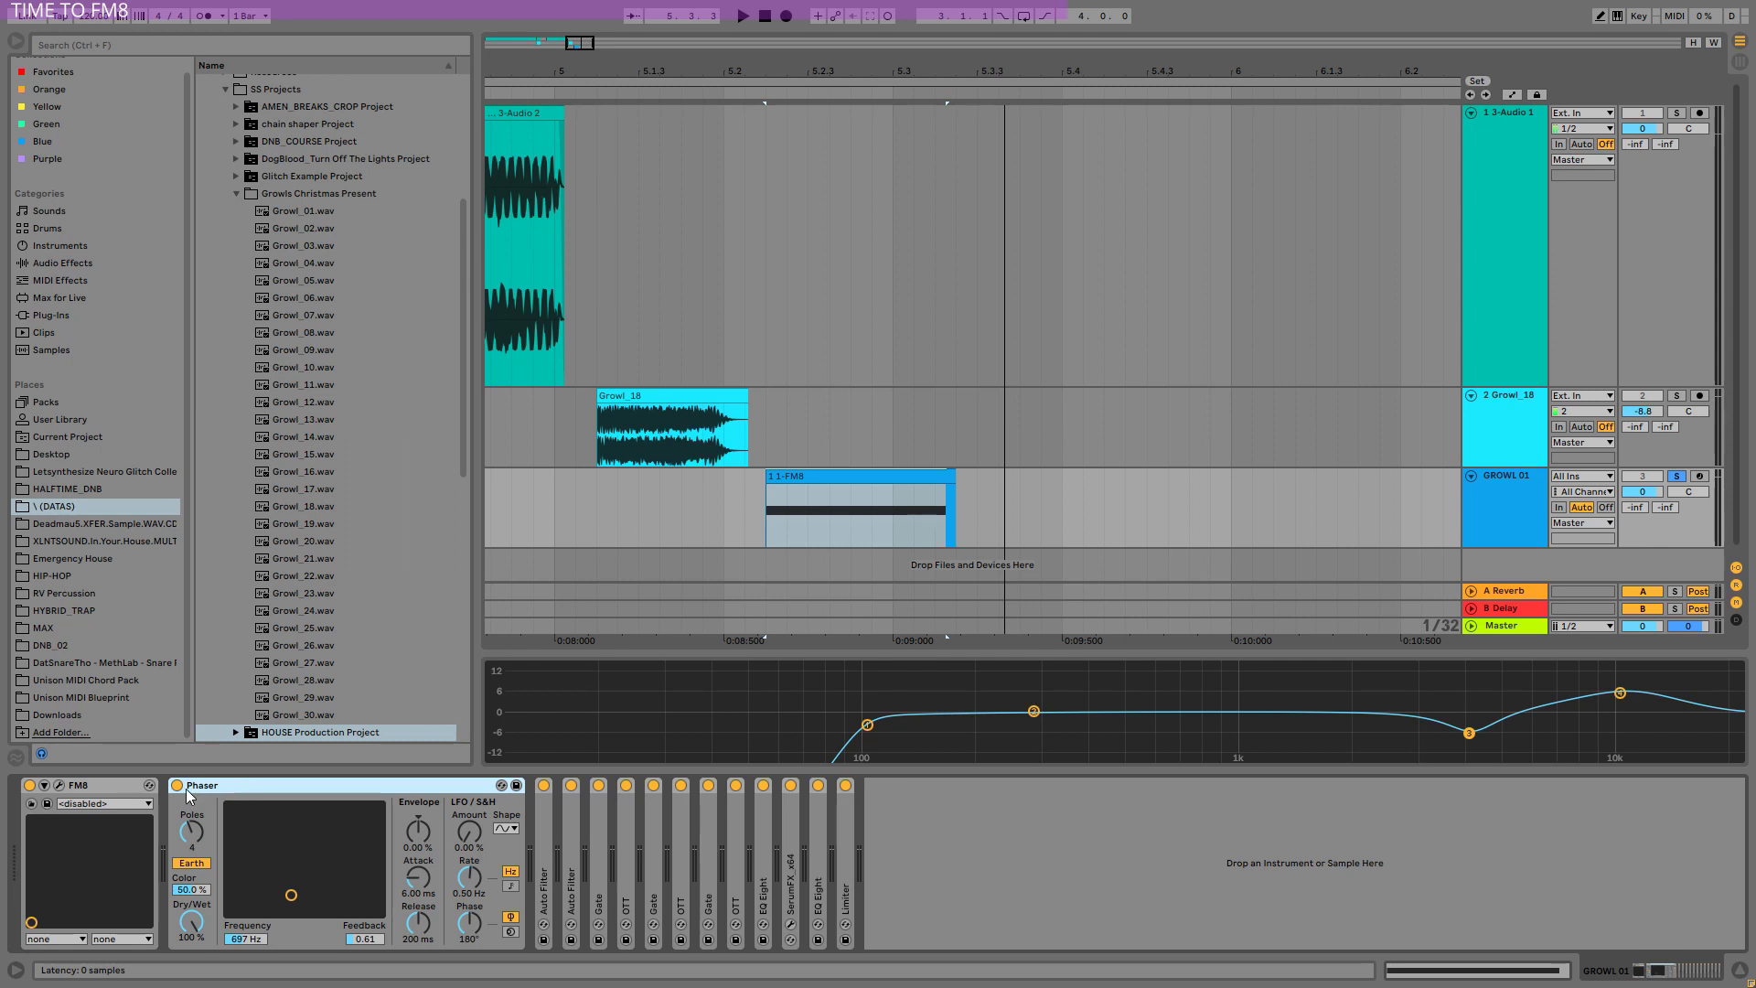
{"action": "key", "text": "space"}
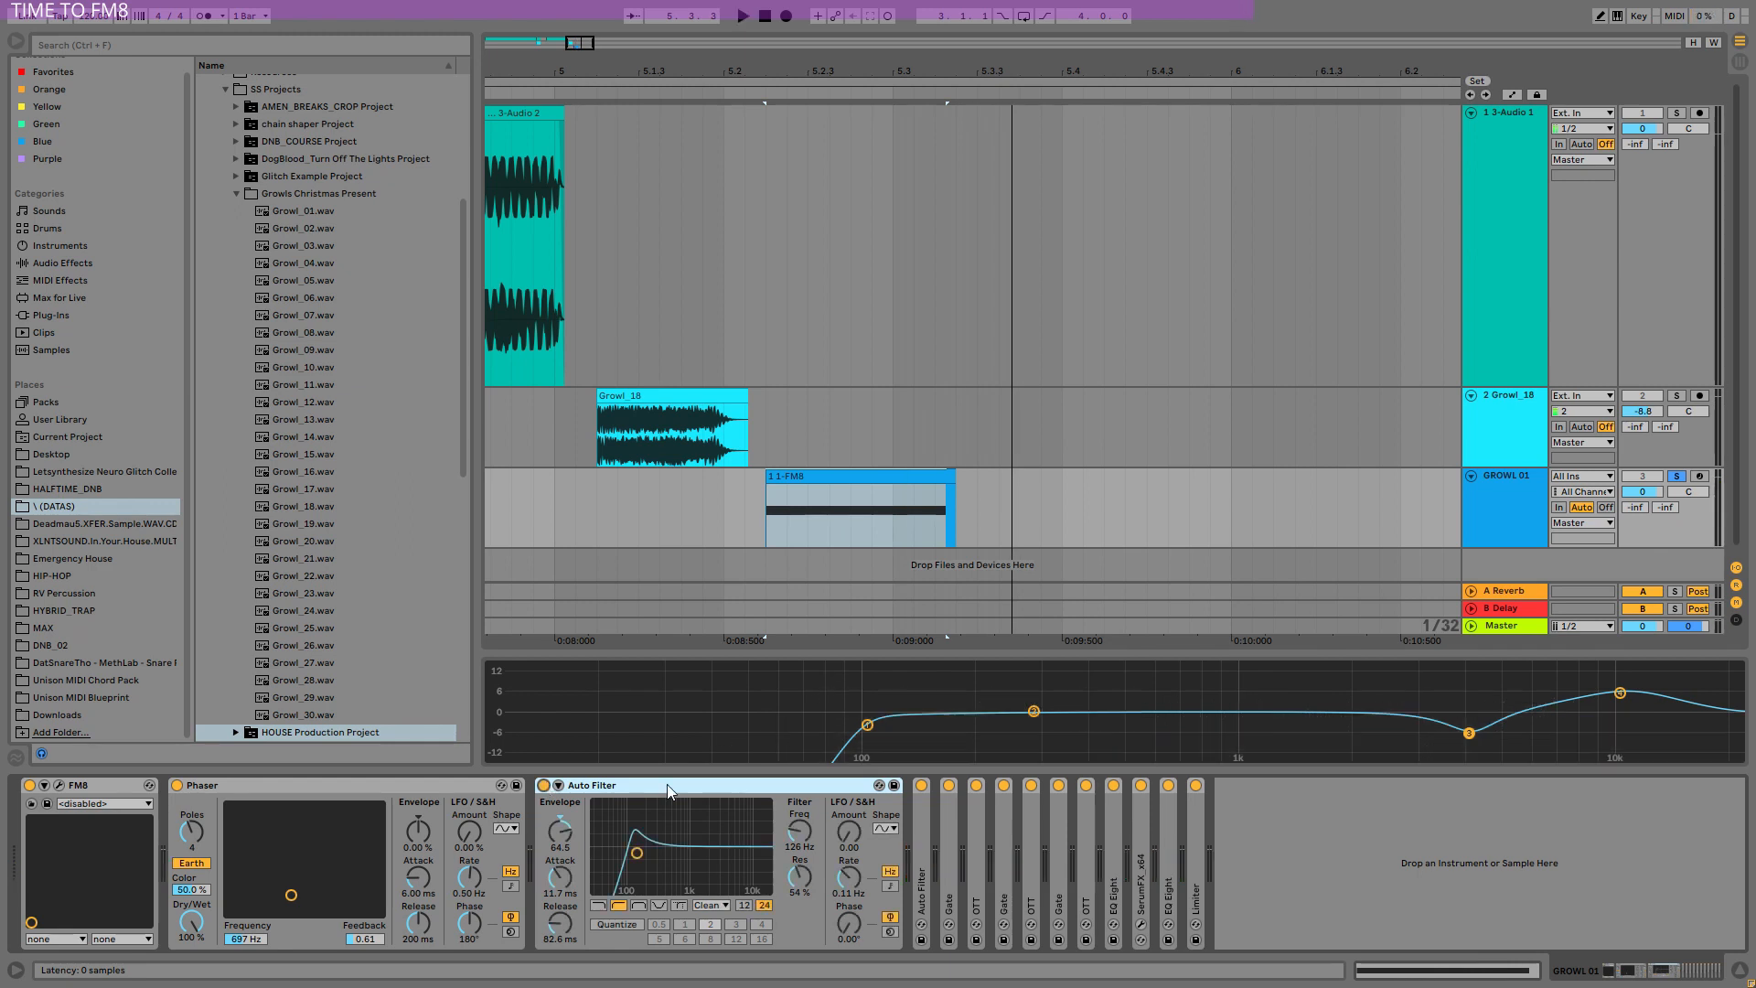
{"action": "double_click", "coordinate": [921, 833]}
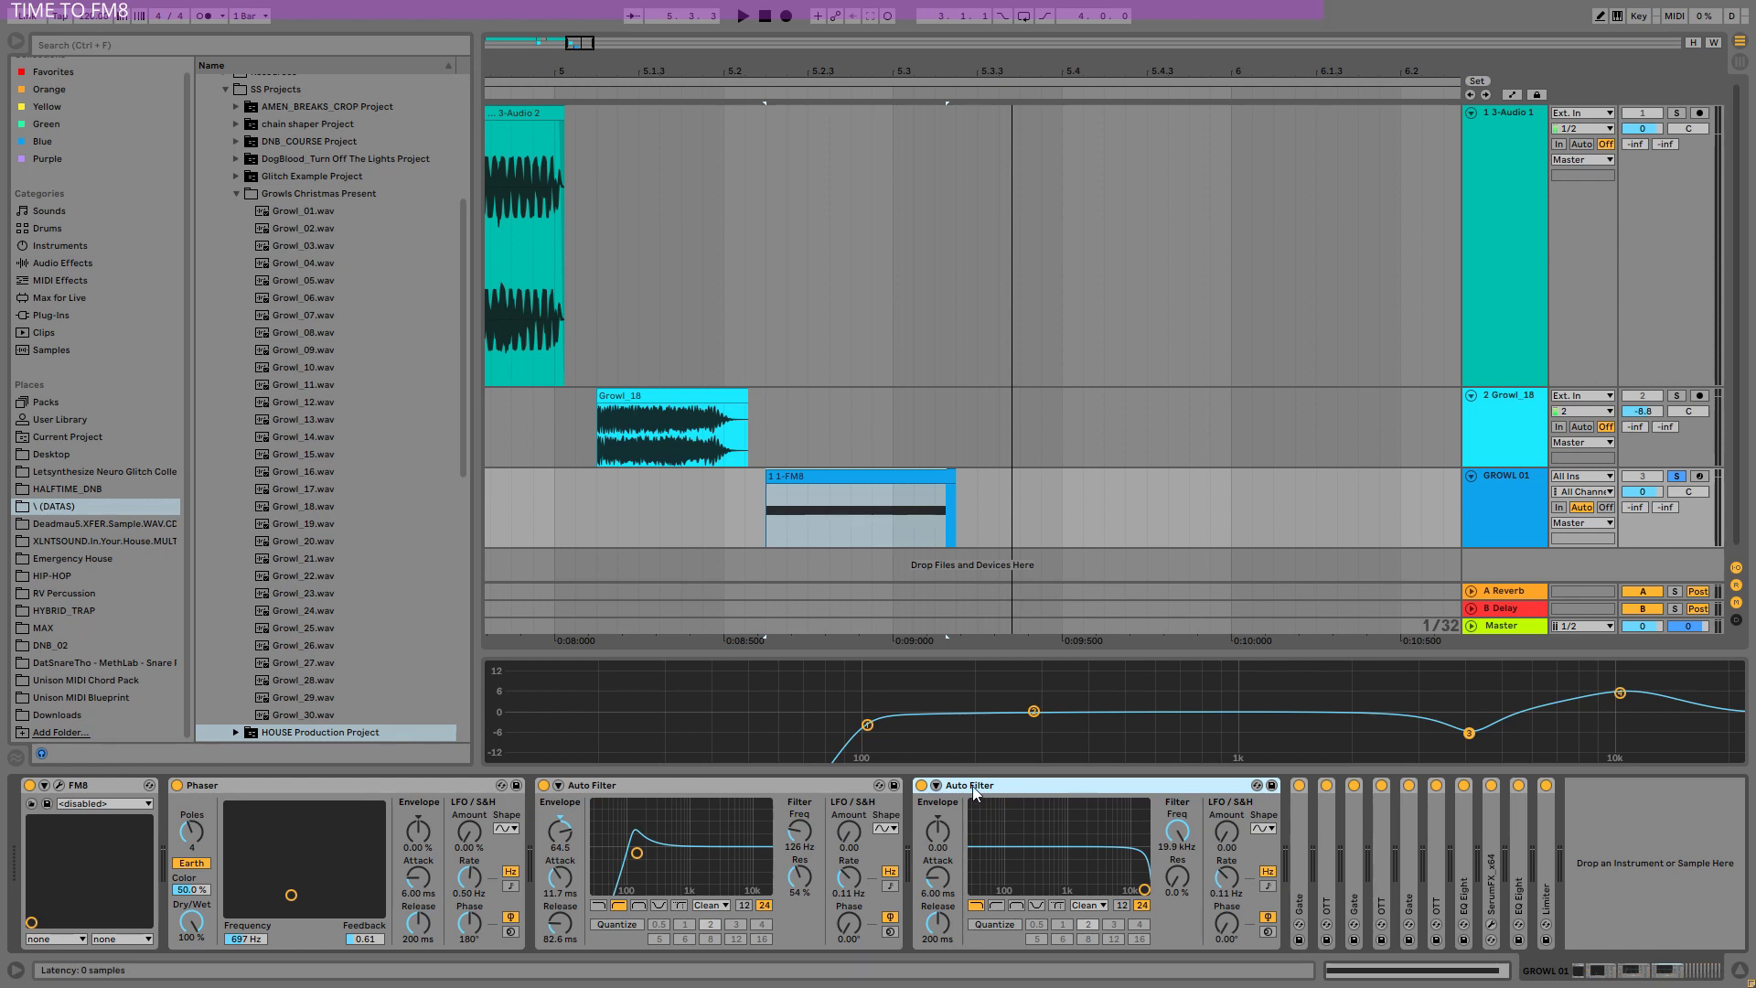
Unfold the three Gate and OTT pairs following the Auto Filters to review their settings.
{"action": "double_click", "coordinate": [1295, 834]}
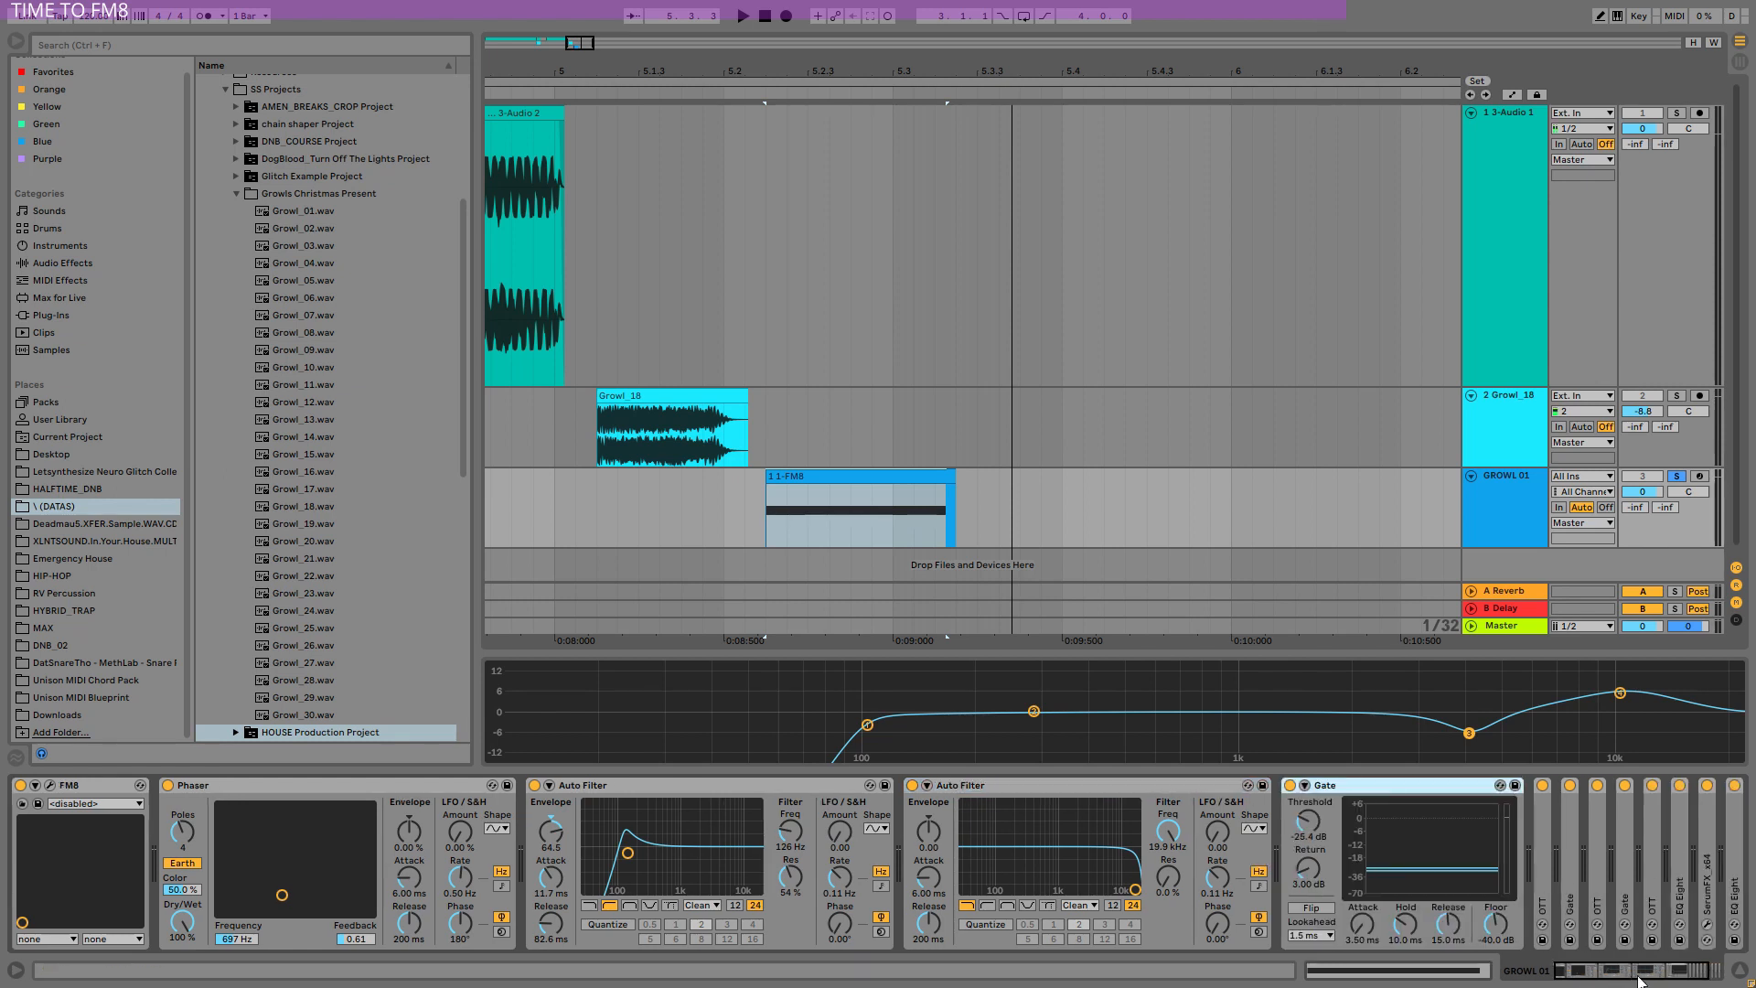
{"action": "double_click", "coordinate": [1414, 831]}
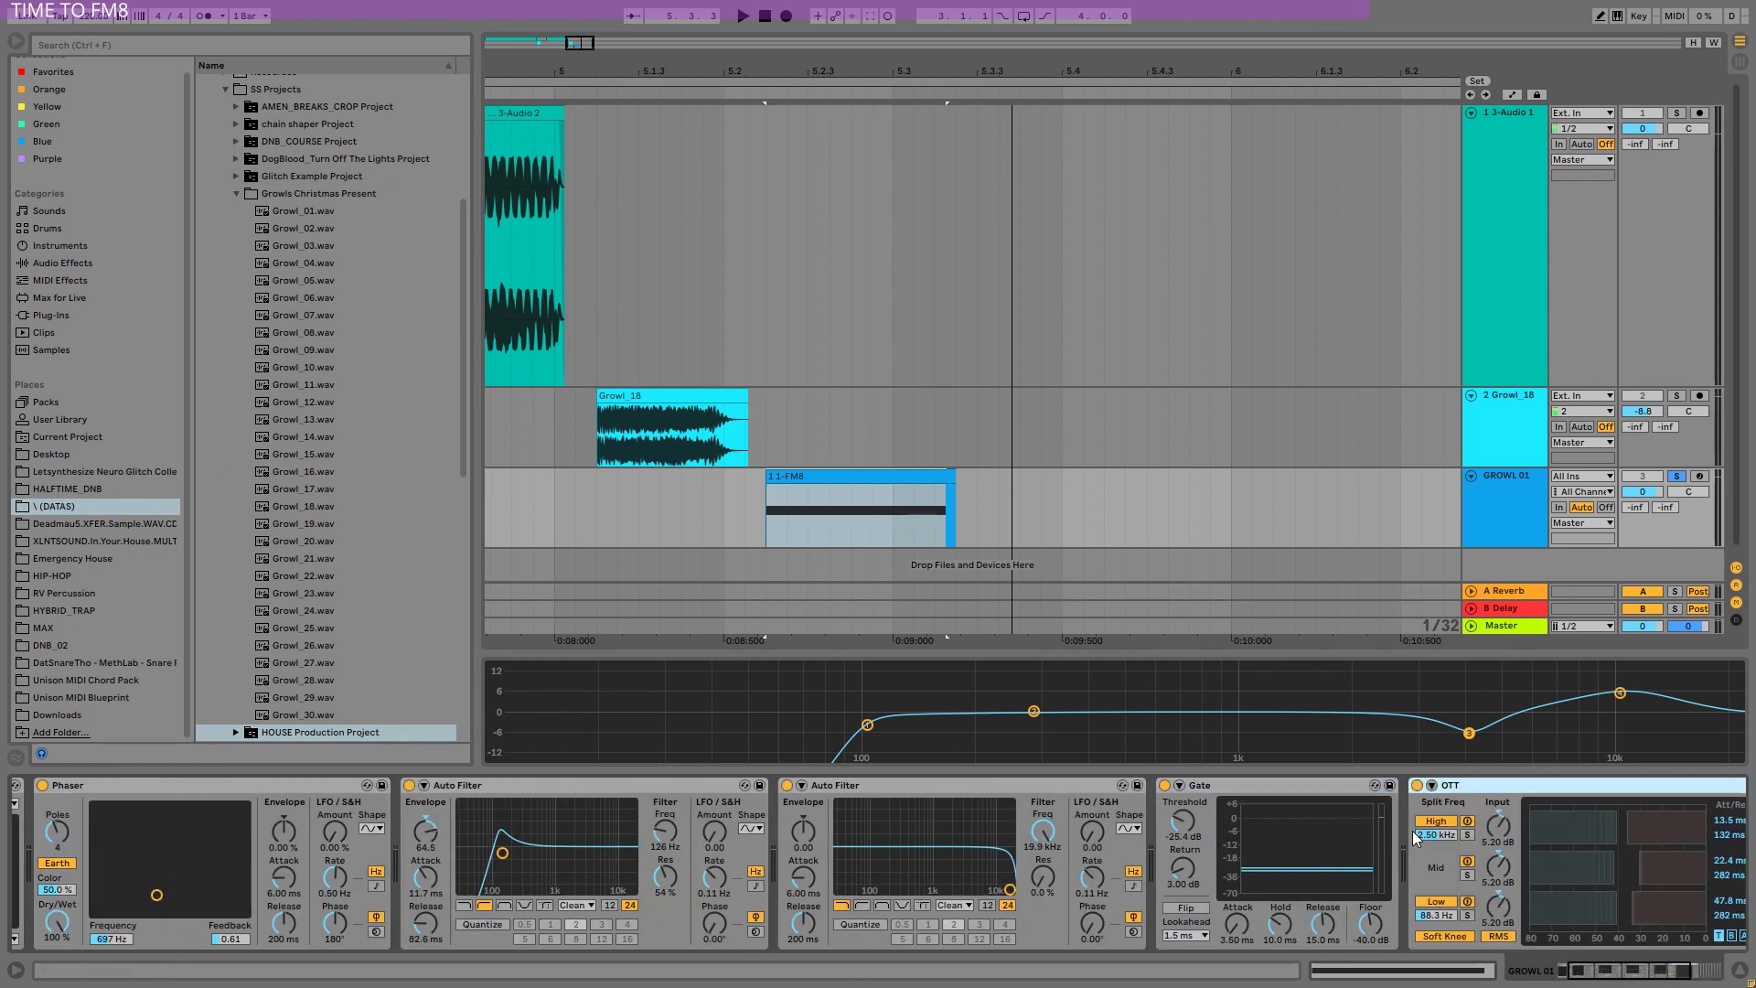
{"action": "left_click", "coordinate": [1681, 973]}
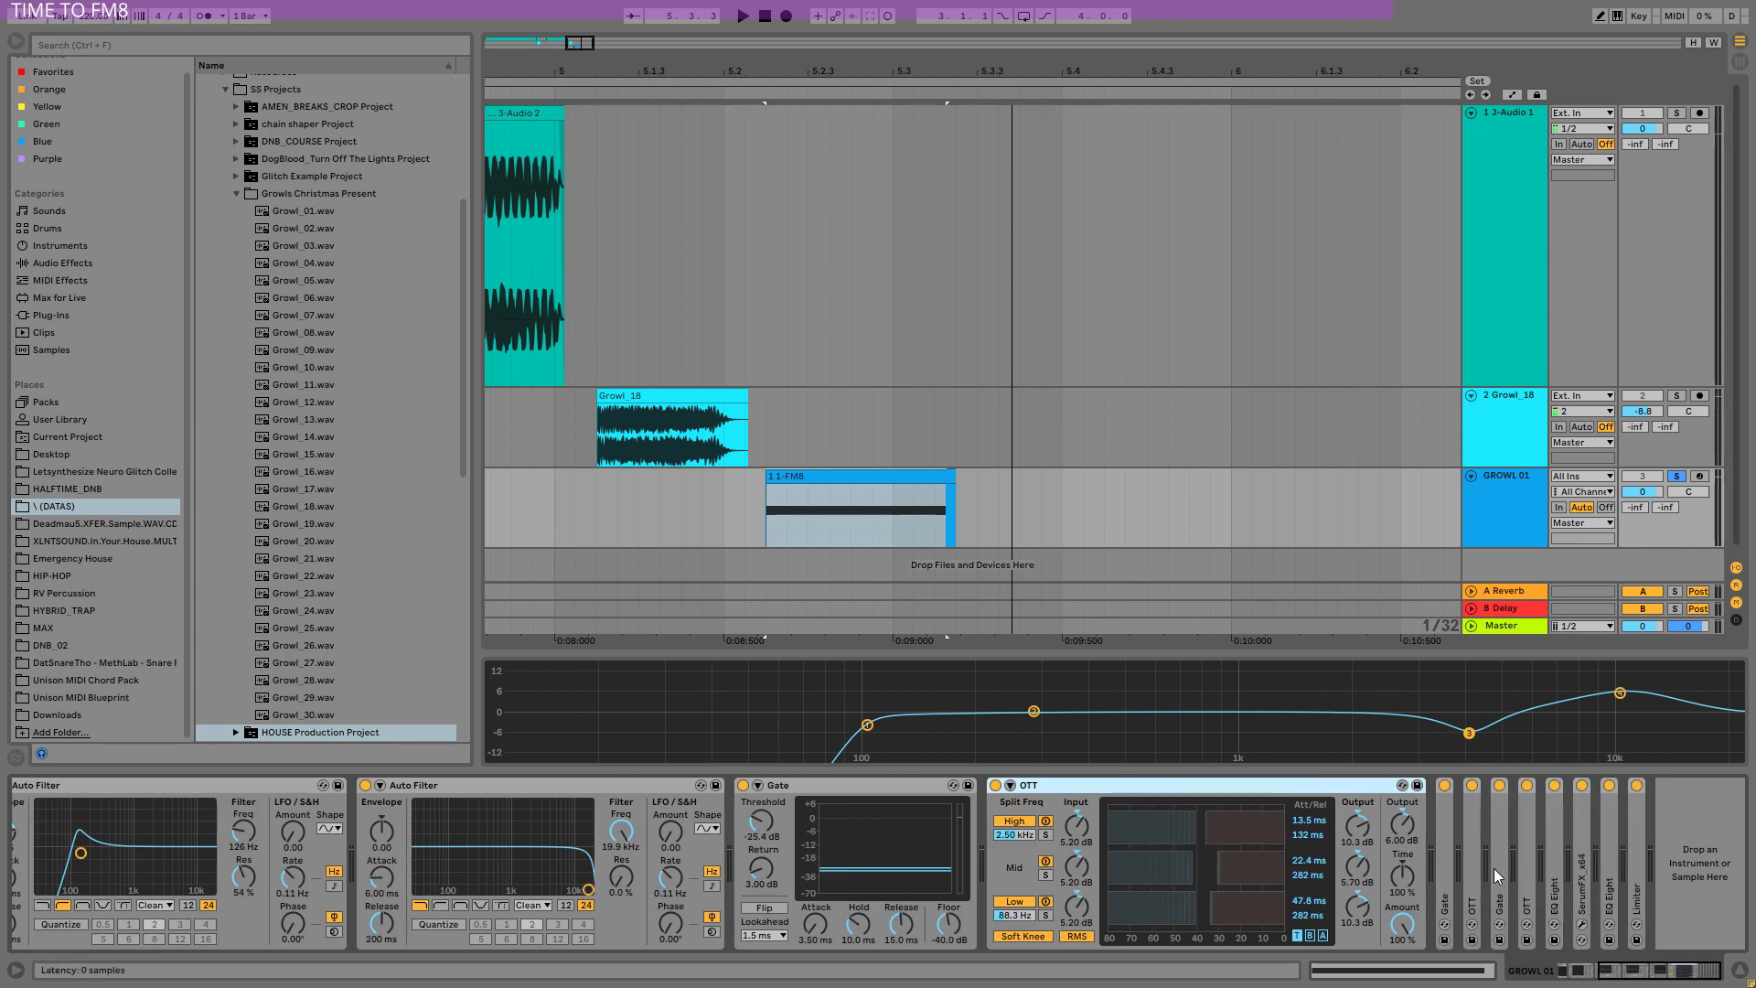
{"action": "double_click", "coordinate": [1440, 842]}
{"action": "left_click", "coordinate": [1636, 976]}
{"action": "left_click", "coordinate": [1637, 977]}
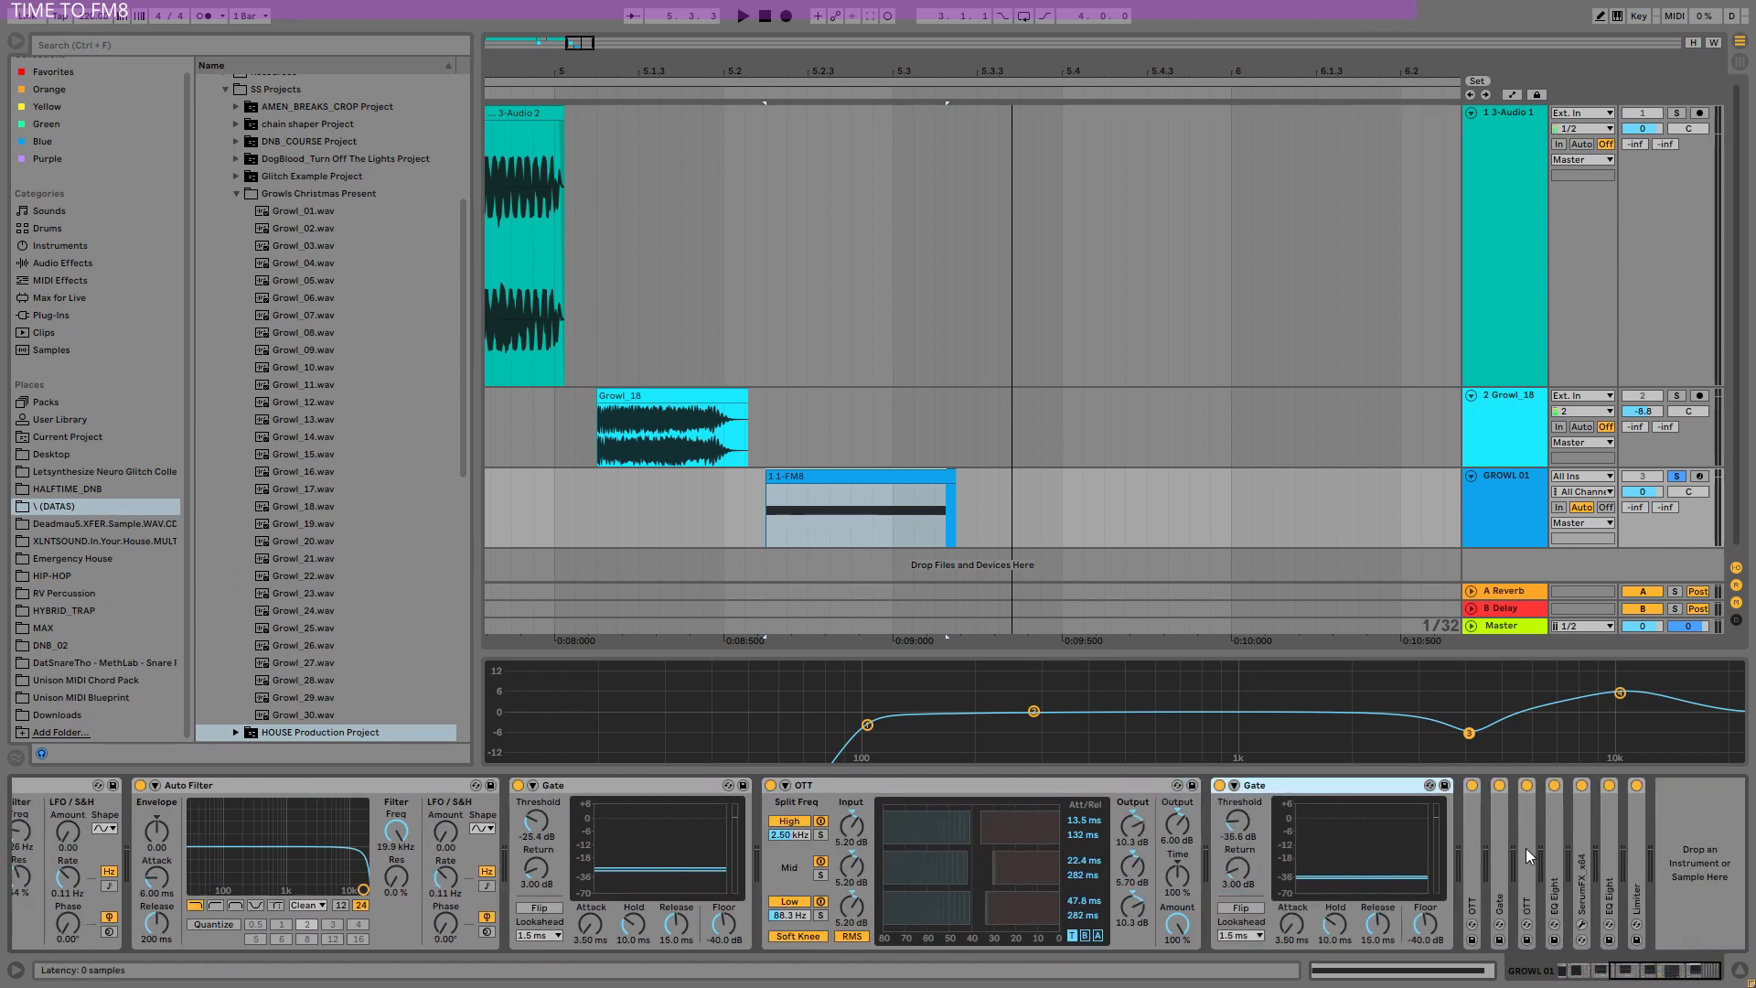
{"action": "double_click", "coordinate": [1472, 840]}
{"action": "left_click_drag", "start_coordinate": [1617, 973], "coordinate": [1688, 945]}
{"action": "double_click", "coordinate": [1502, 842]}
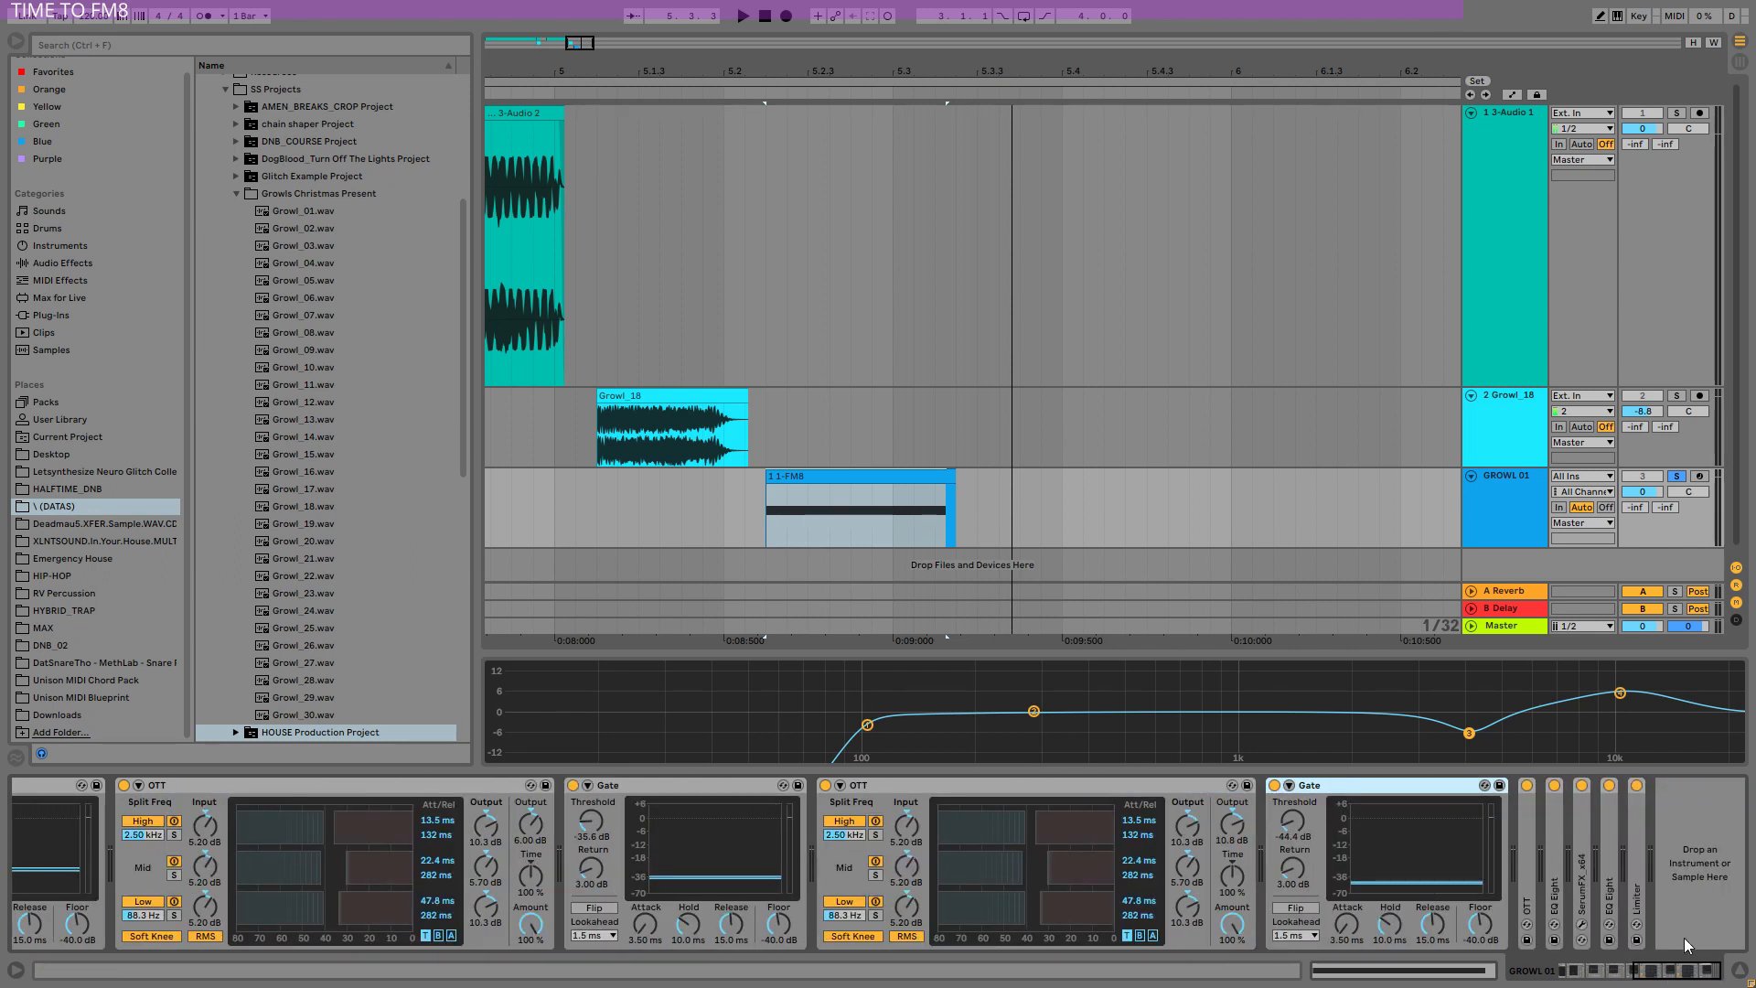
{"action": "double_click", "coordinate": [1527, 843]}
{"action": "left_click", "coordinate": [1646, 977]}
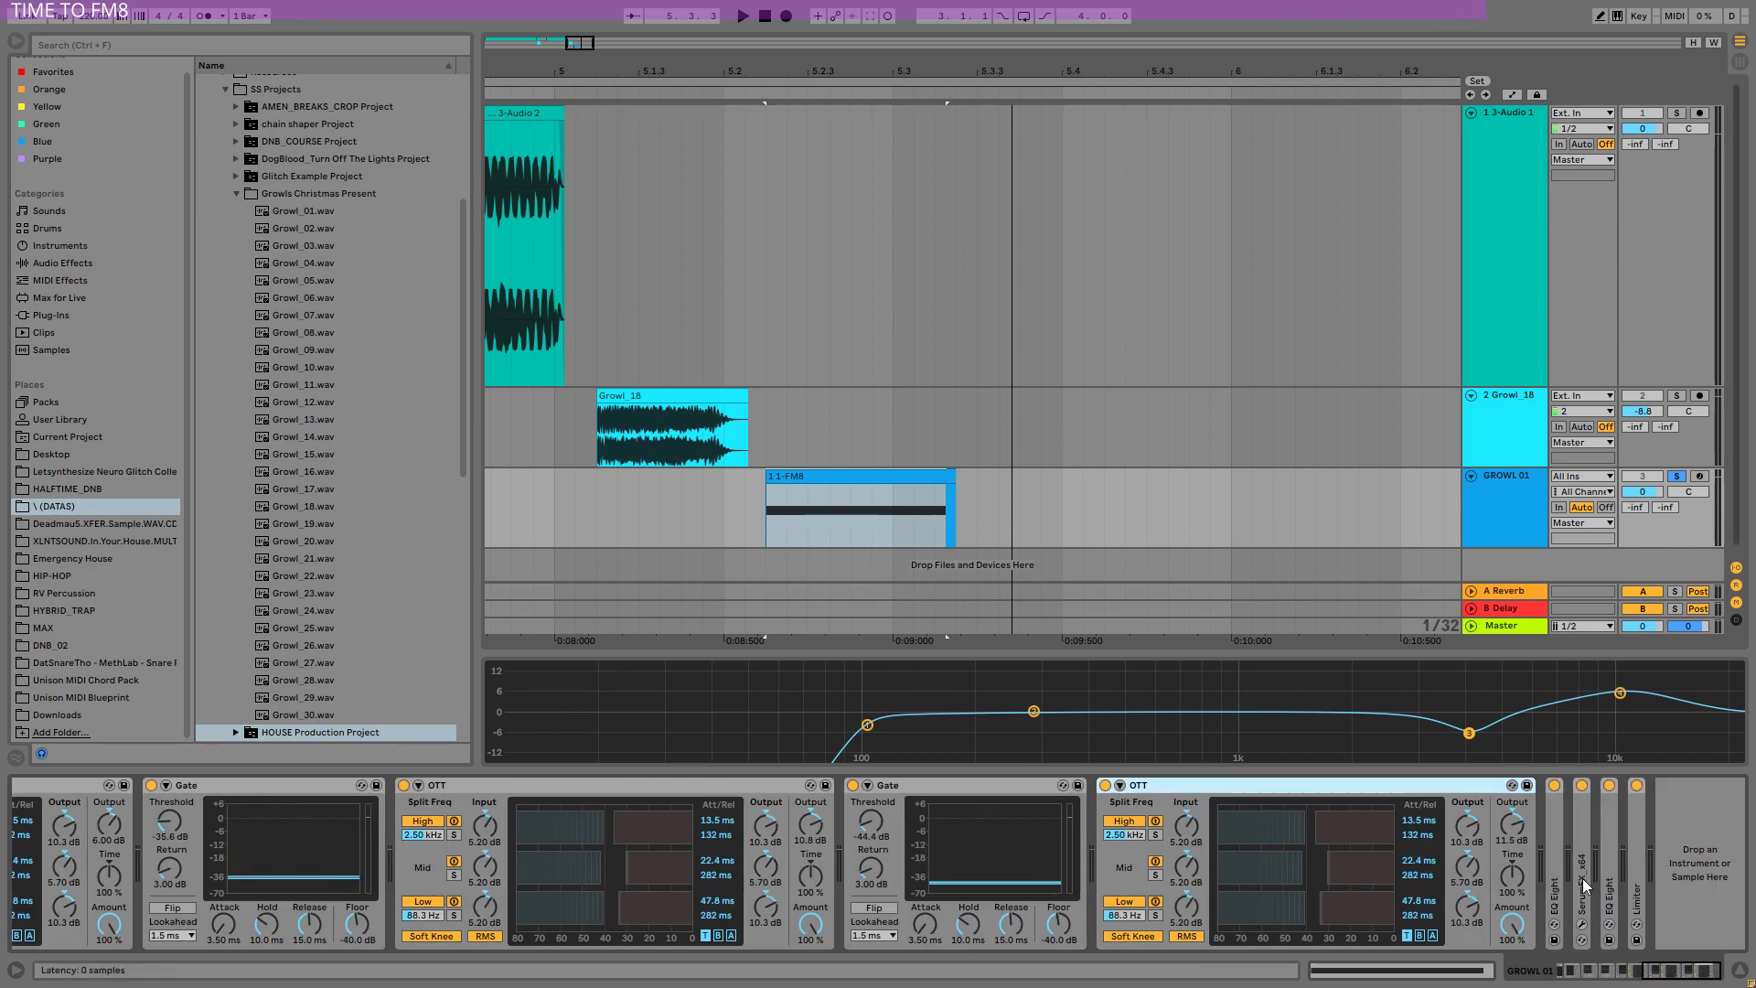
Bypass the last OTT and play the growl to hear the chain without it.
{"action": "left_click", "coordinate": [1104, 786]}
{"action": "key", "text": "space"}
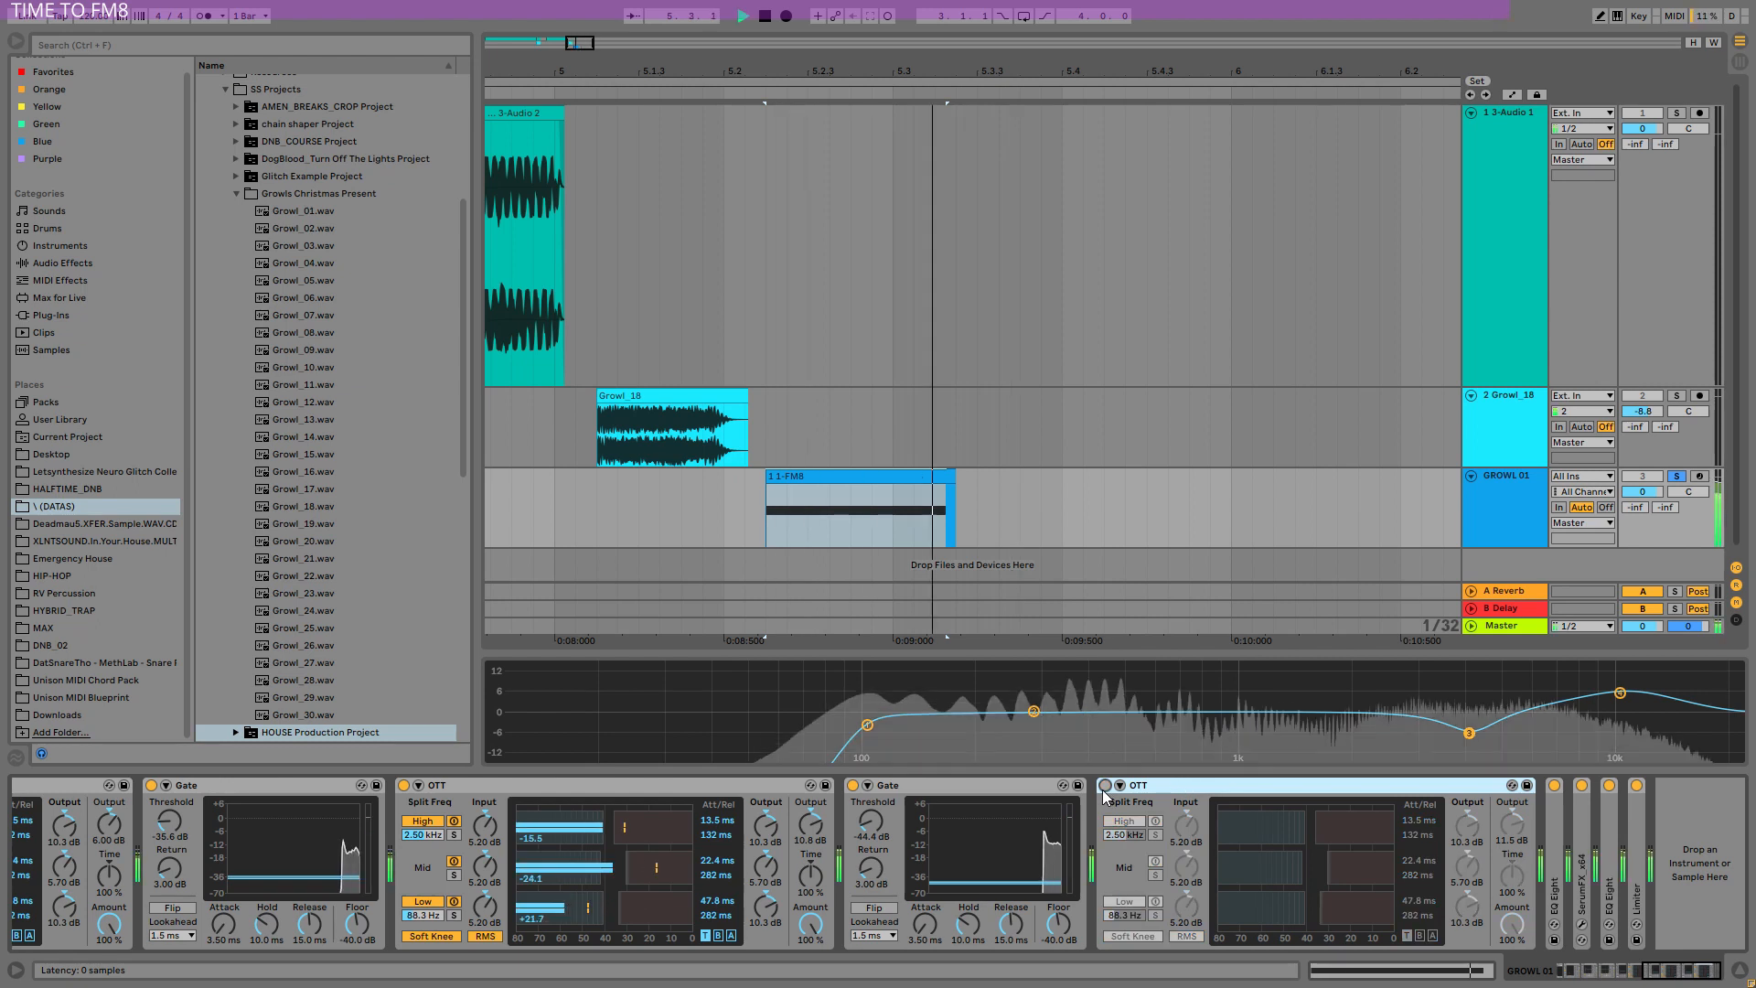
Unfold the first EQ Eight and the SerumFX_x64 effect after it to review their settings.
{"action": "double_click", "coordinate": [1554, 852]}
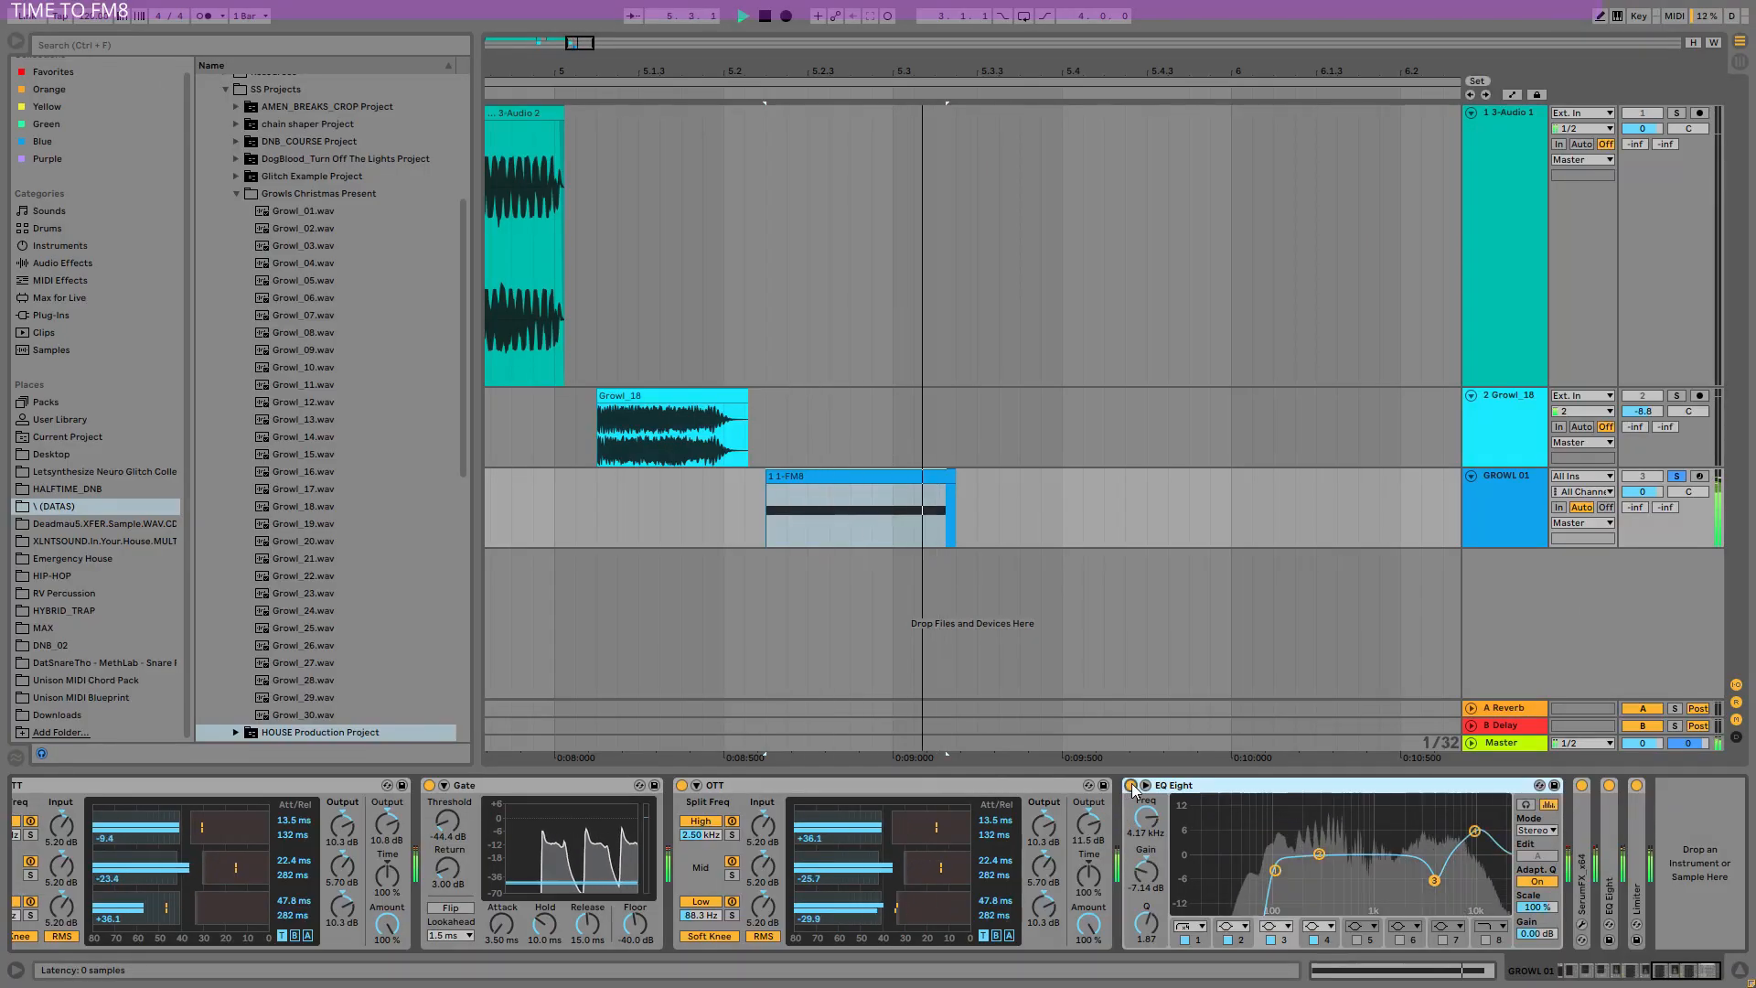
{"action": "double_click", "coordinate": [1586, 878]}
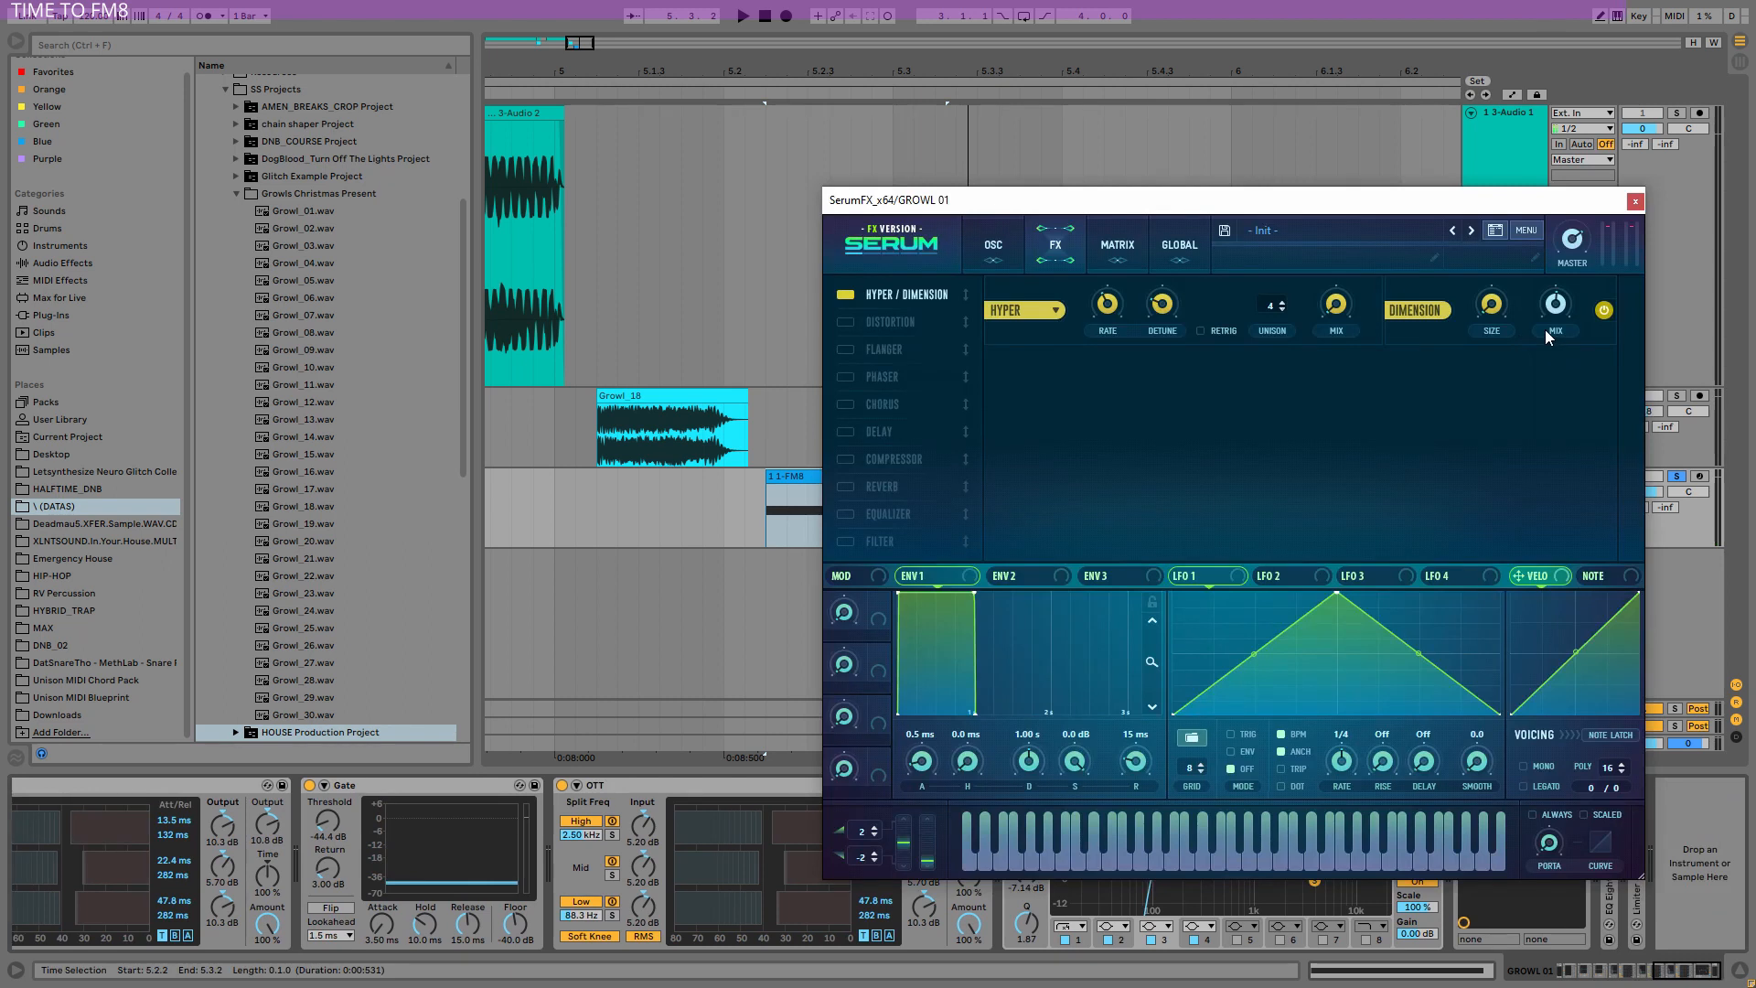
Close the SerumFX window, then unfold the last EQ Eight and the Limiter, playing the growl to review the end of the chain.
{"action": "left_click", "coordinate": [1634, 200]}
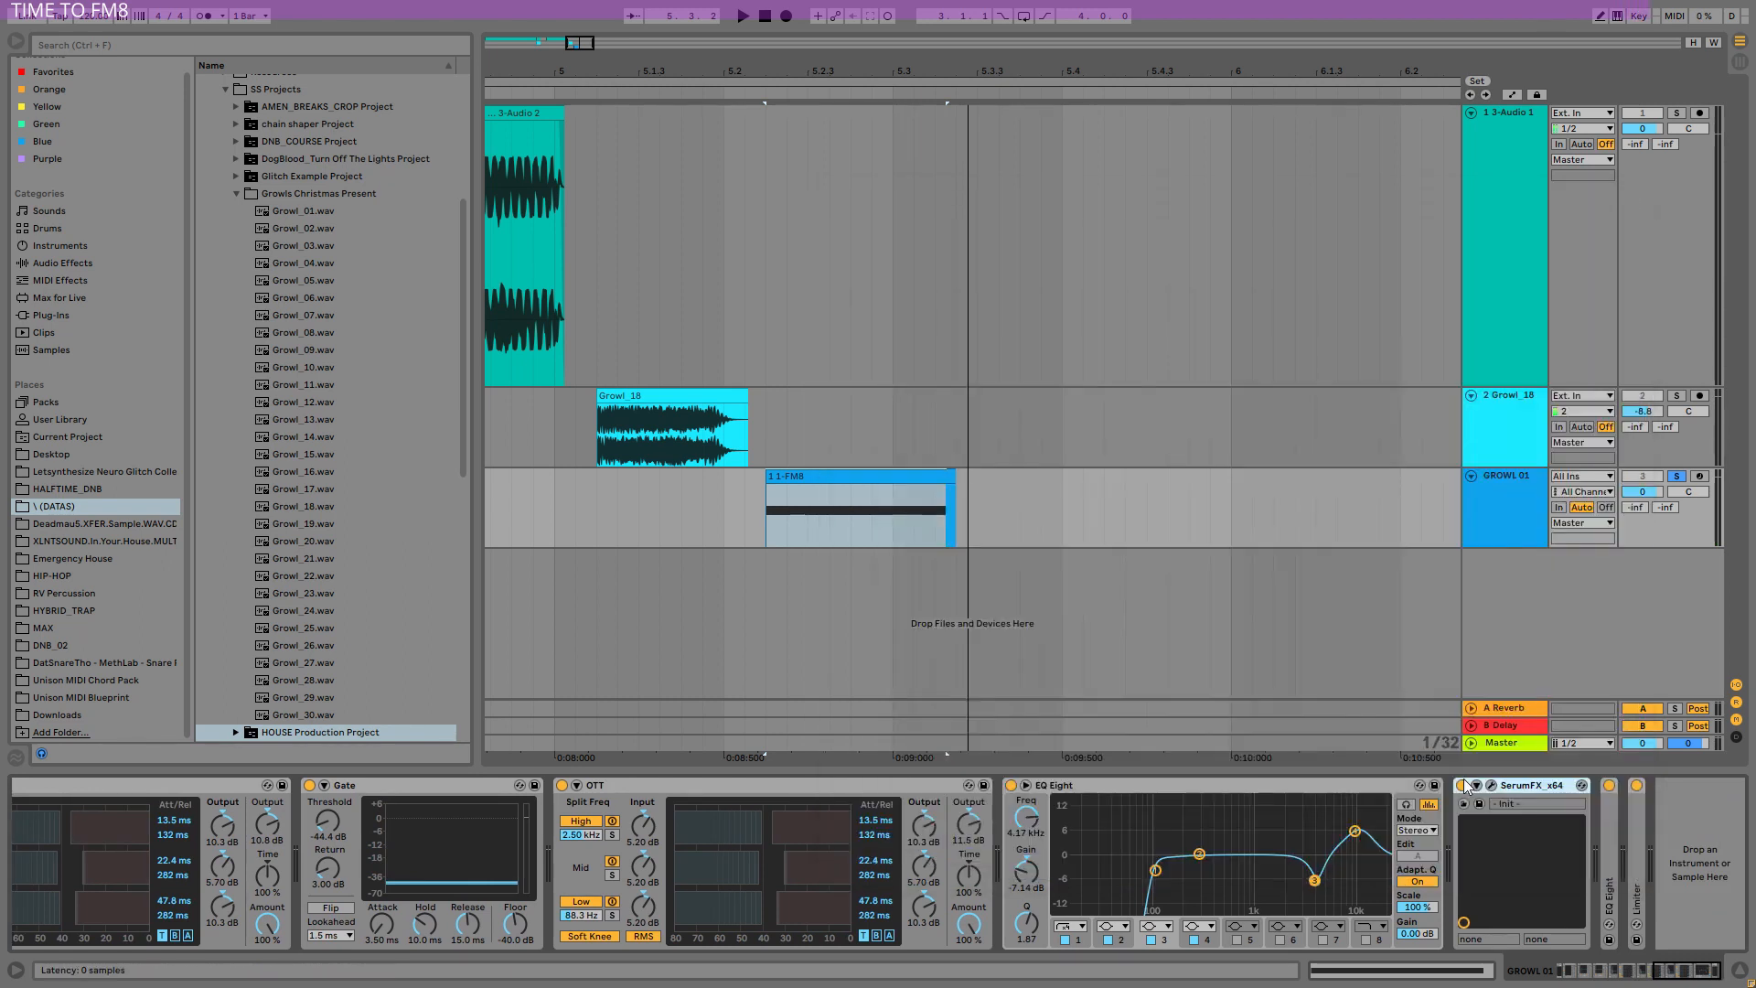
{"action": "left_click_drag", "start_coordinate": [1670, 975], "coordinate": [1702, 979]}
{"action": "double_click", "coordinate": [1609, 854]}
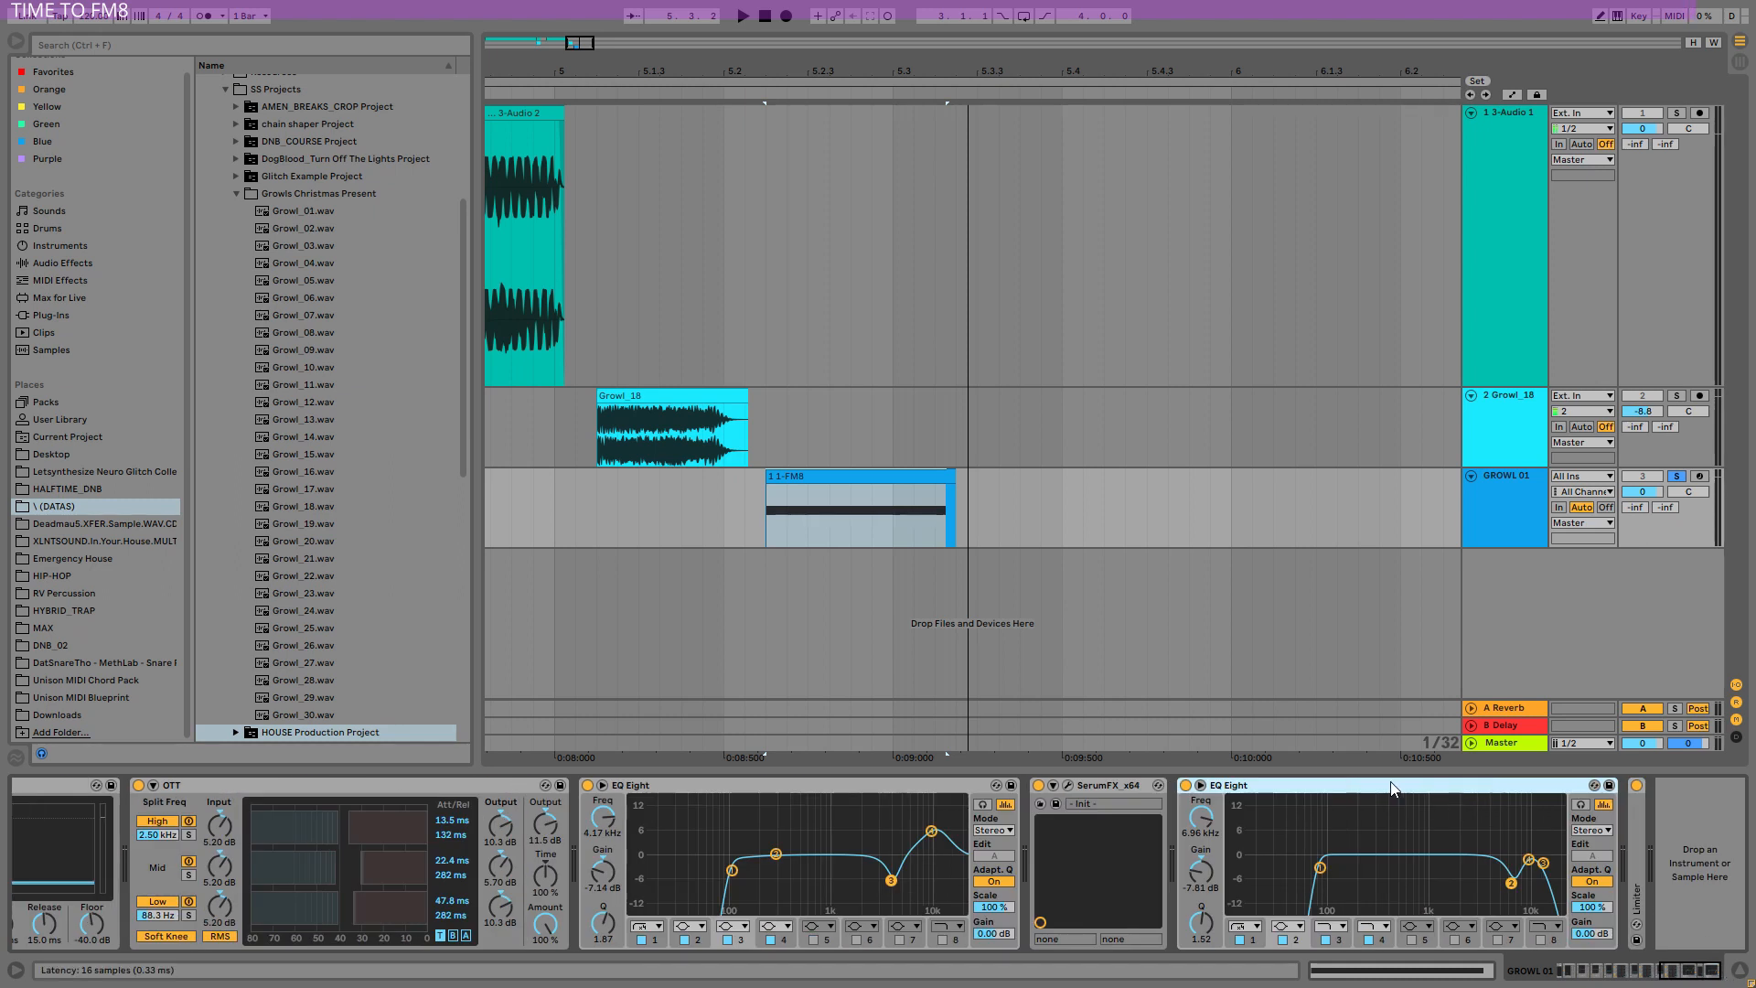
{"action": "key", "text": "space"}
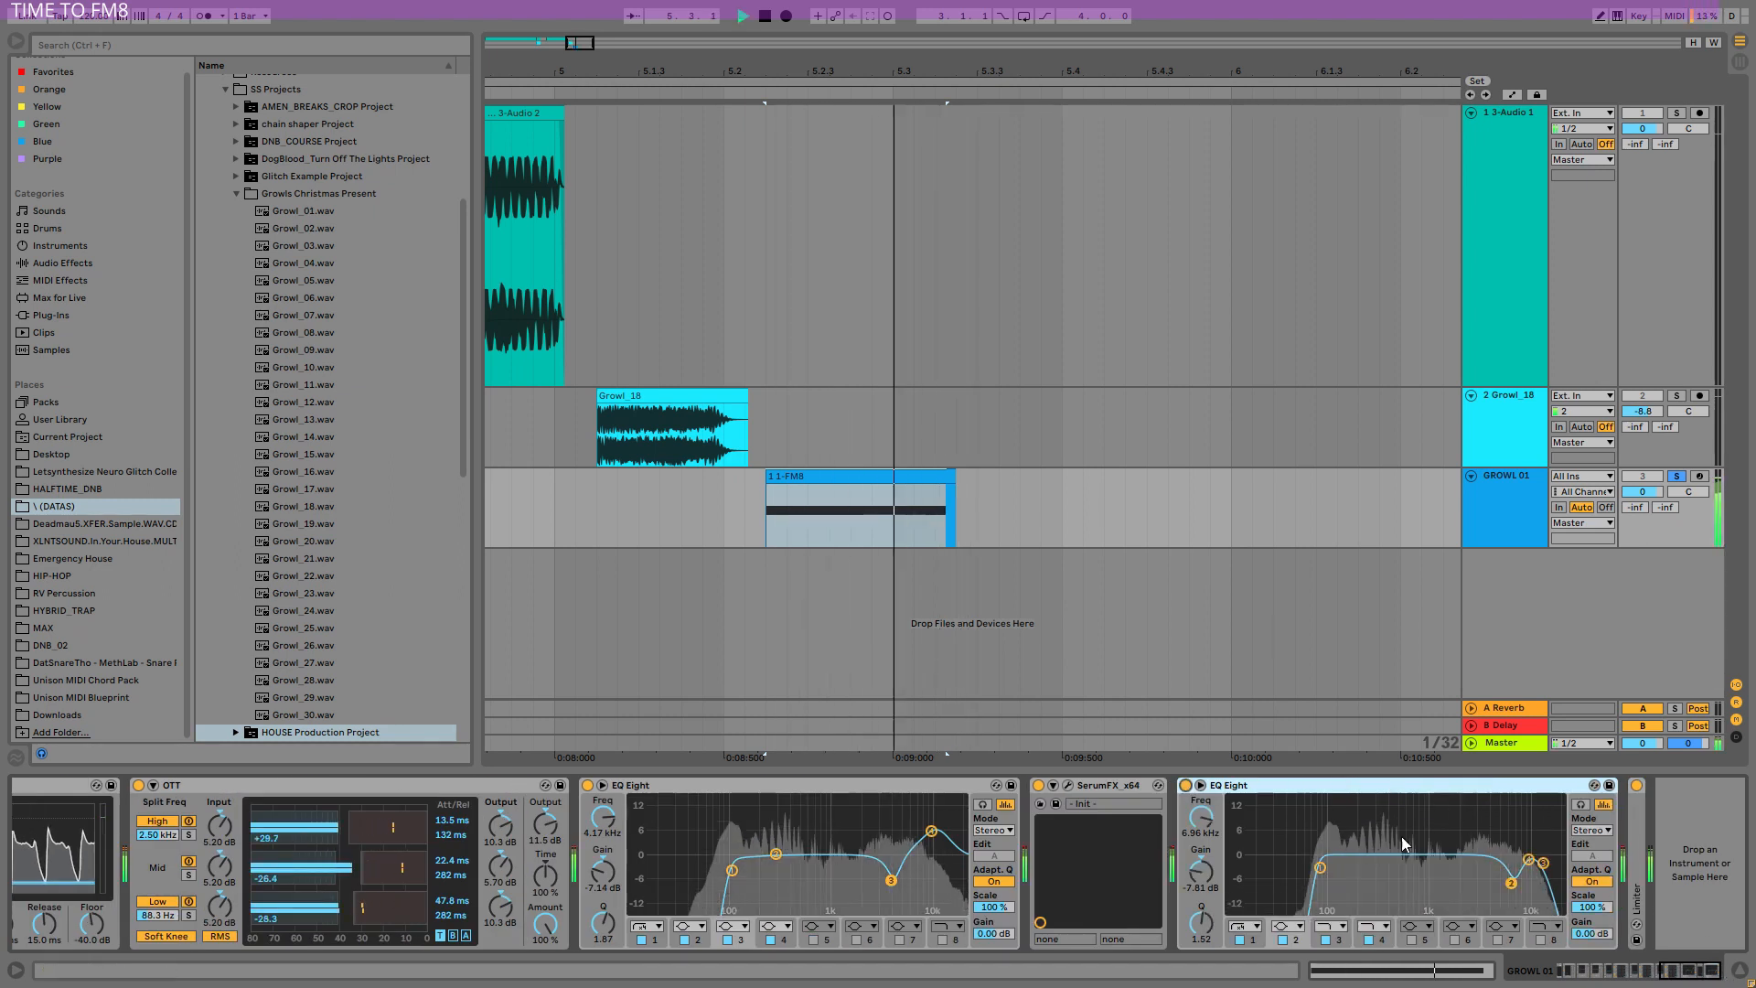
{"action": "key", "text": "space"}
{"action": "double_click", "coordinate": [1637, 867]}
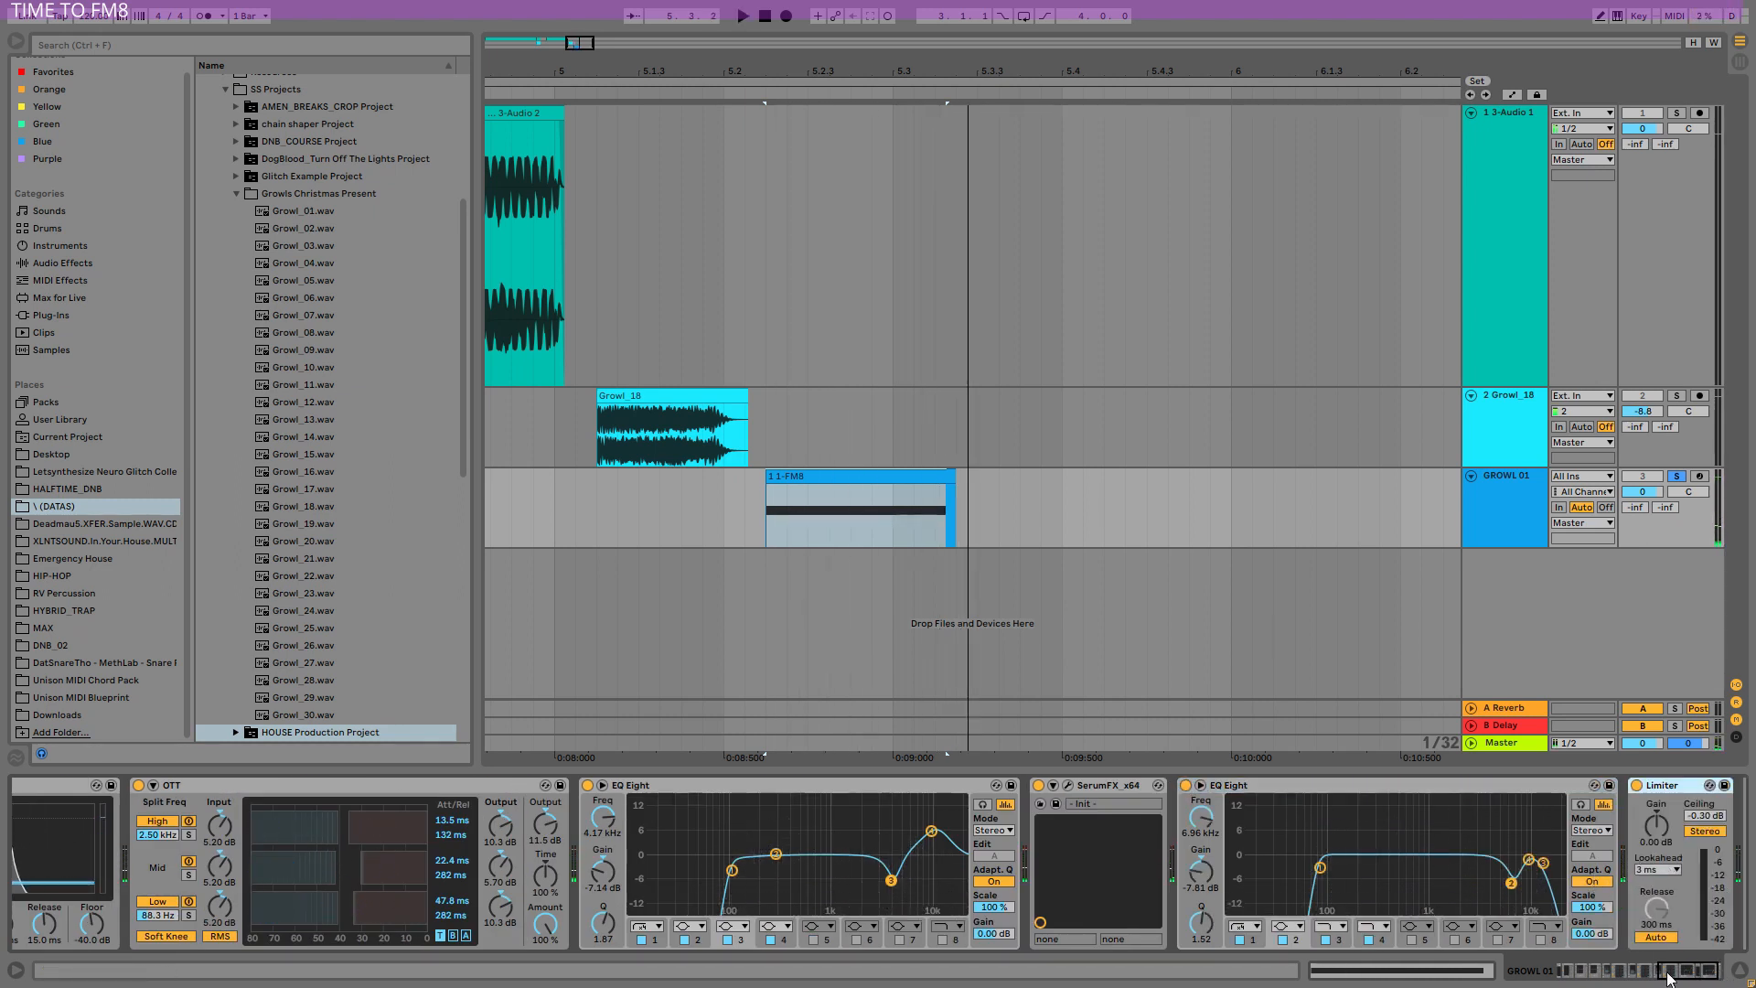
{"action": "left_click_drag", "start_coordinate": [1667, 977], "coordinate": [1701, 977]}
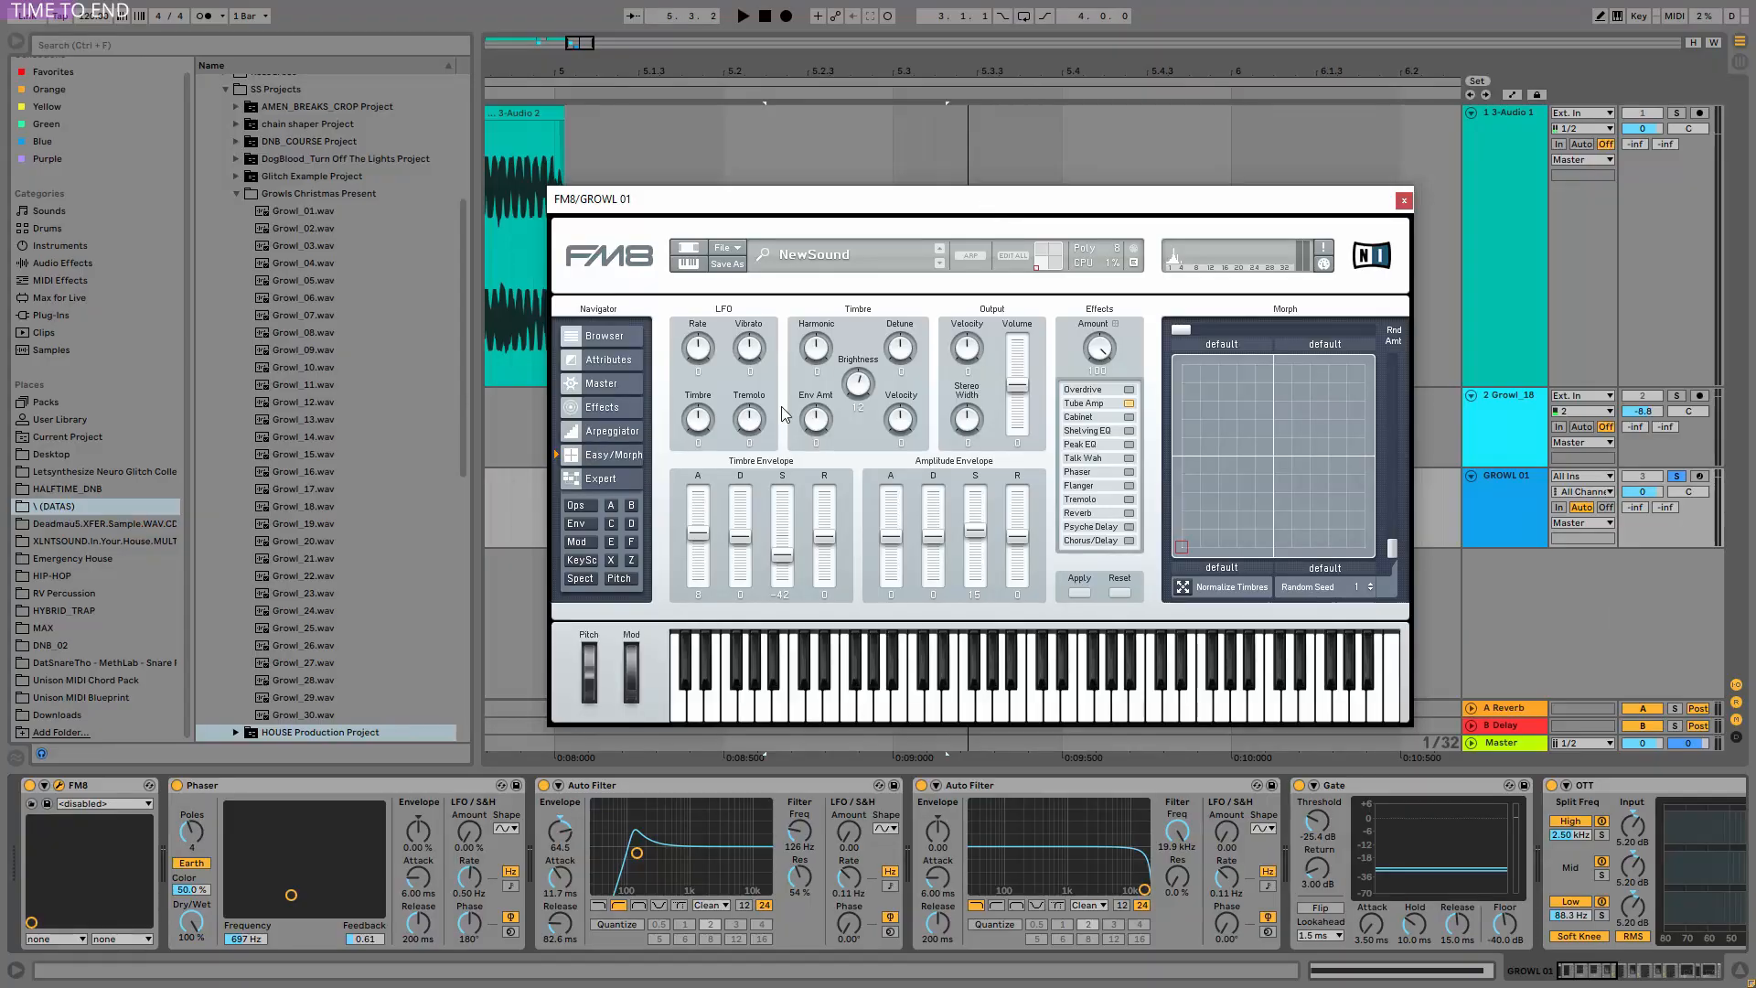
Show FM8's operator overview and inspect operators B through F, X and Z one by one in the FM matrix.
{"action": "left_click", "coordinate": [580, 509]}
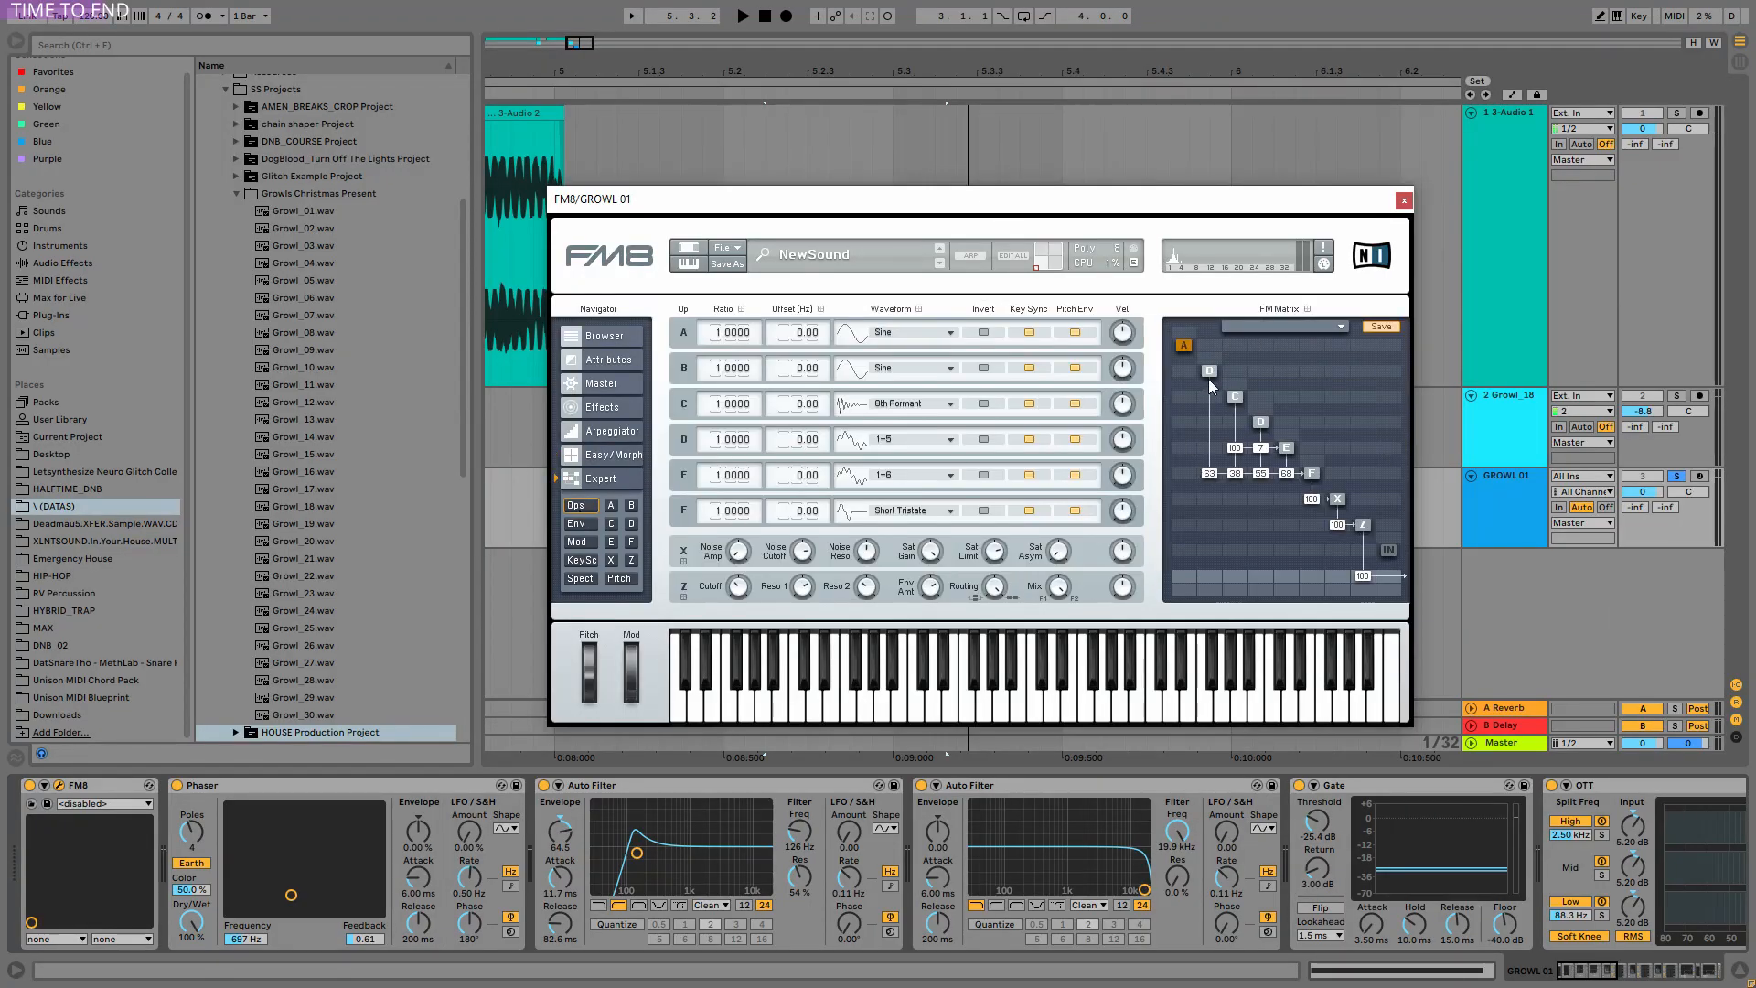
{"action": "left_click", "coordinate": [1209, 374]}
{"action": "left_click", "coordinate": [1237, 399]}
{"action": "left_click", "coordinate": [1261, 422]}
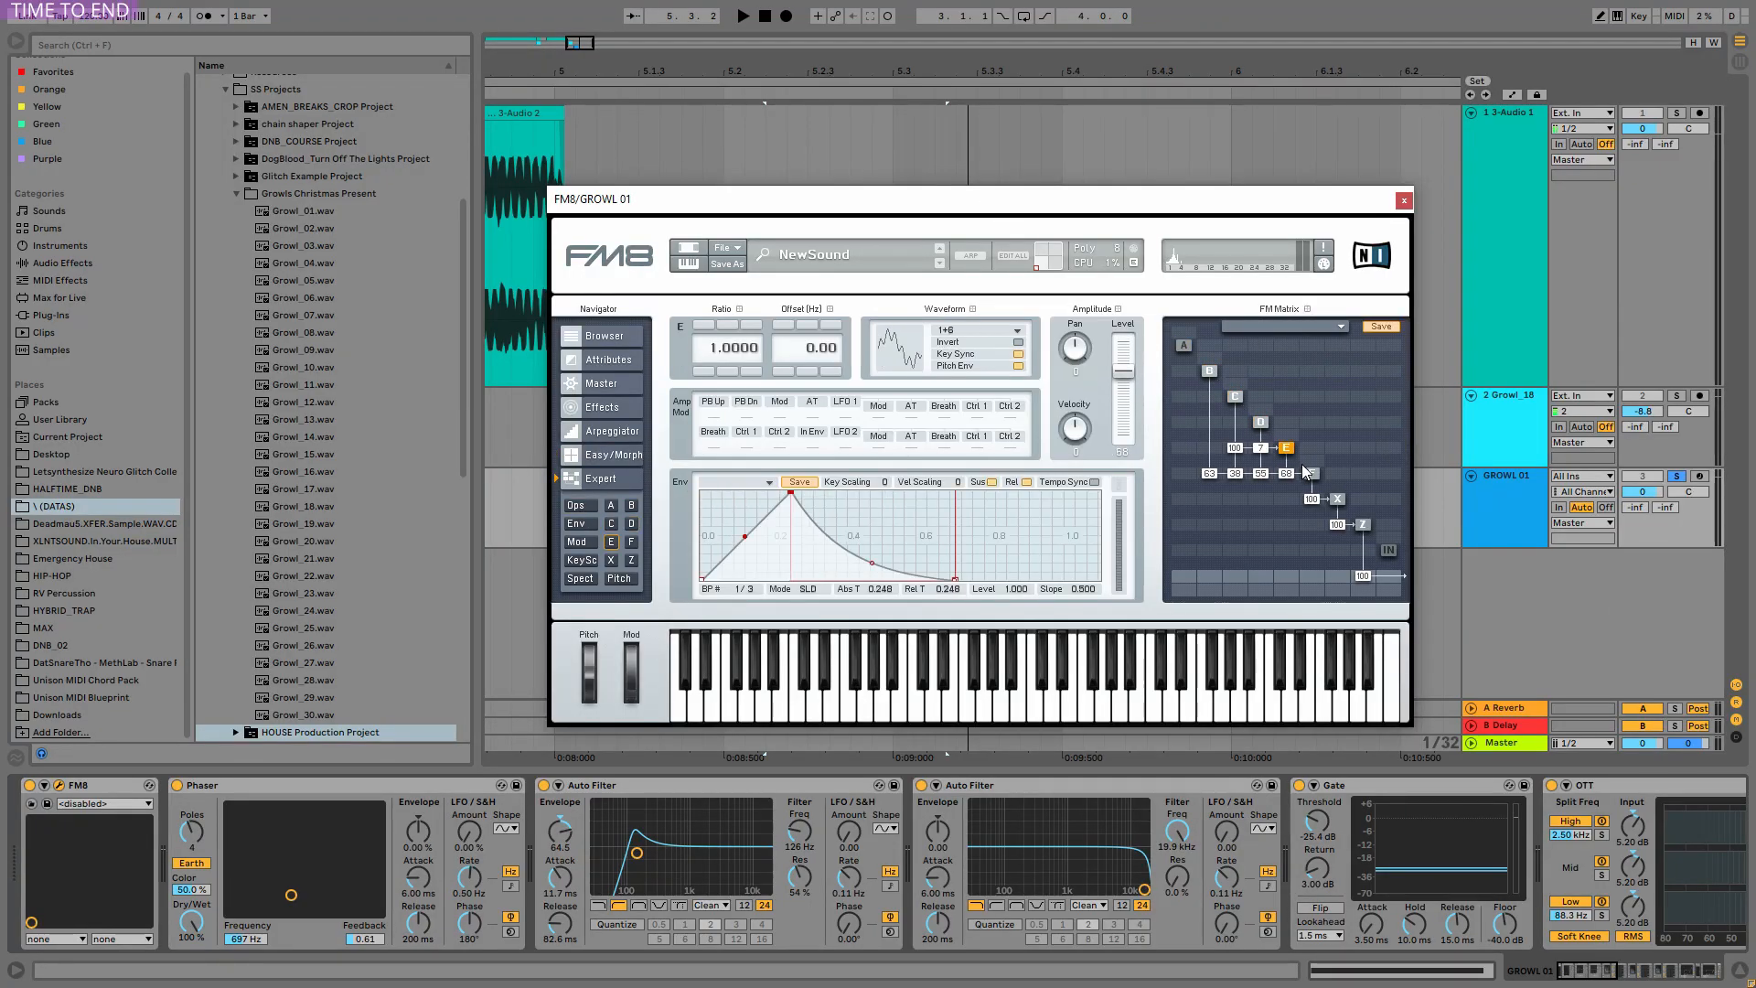
{"action": "left_click", "coordinate": [1311, 473]}
{"action": "left_click", "coordinate": [1337, 498]}
{"action": "left_click", "coordinate": [1363, 524]}
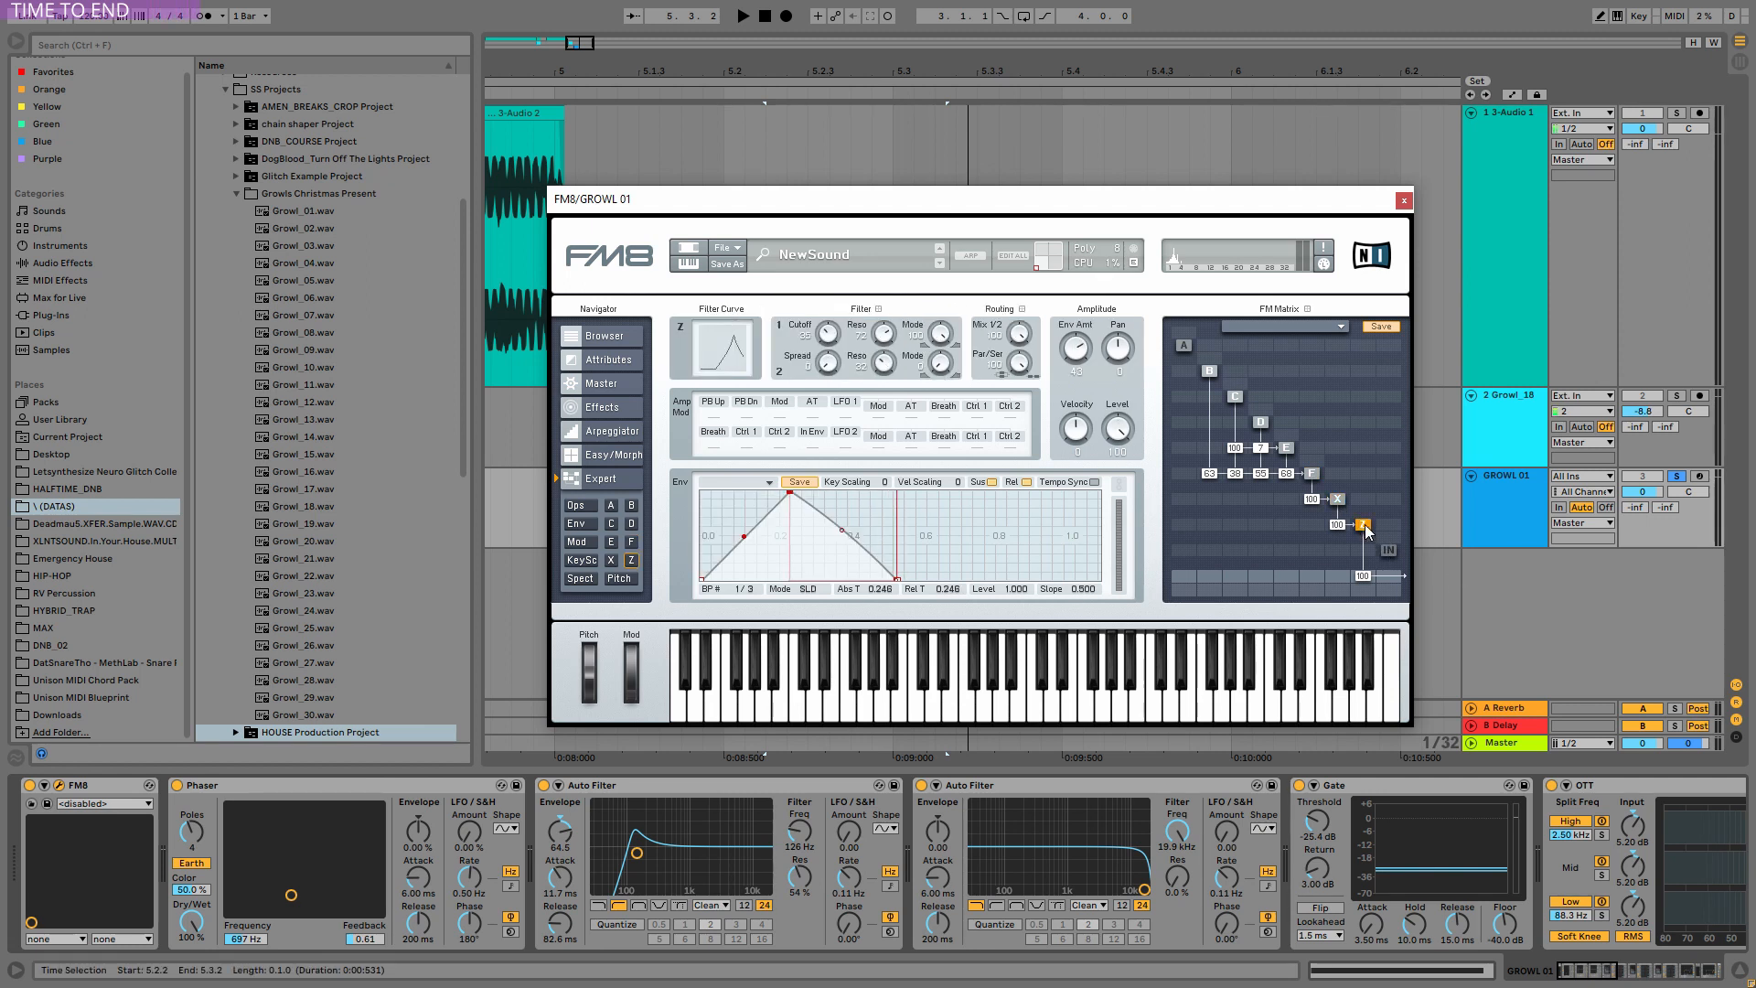
Step back through the FM8 operators from X to B, then revisit C and D to review their waveforms and envelopes.
{"action": "left_click", "coordinate": [1338, 501]}
{"action": "left_click", "coordinate": [1312, 474]}
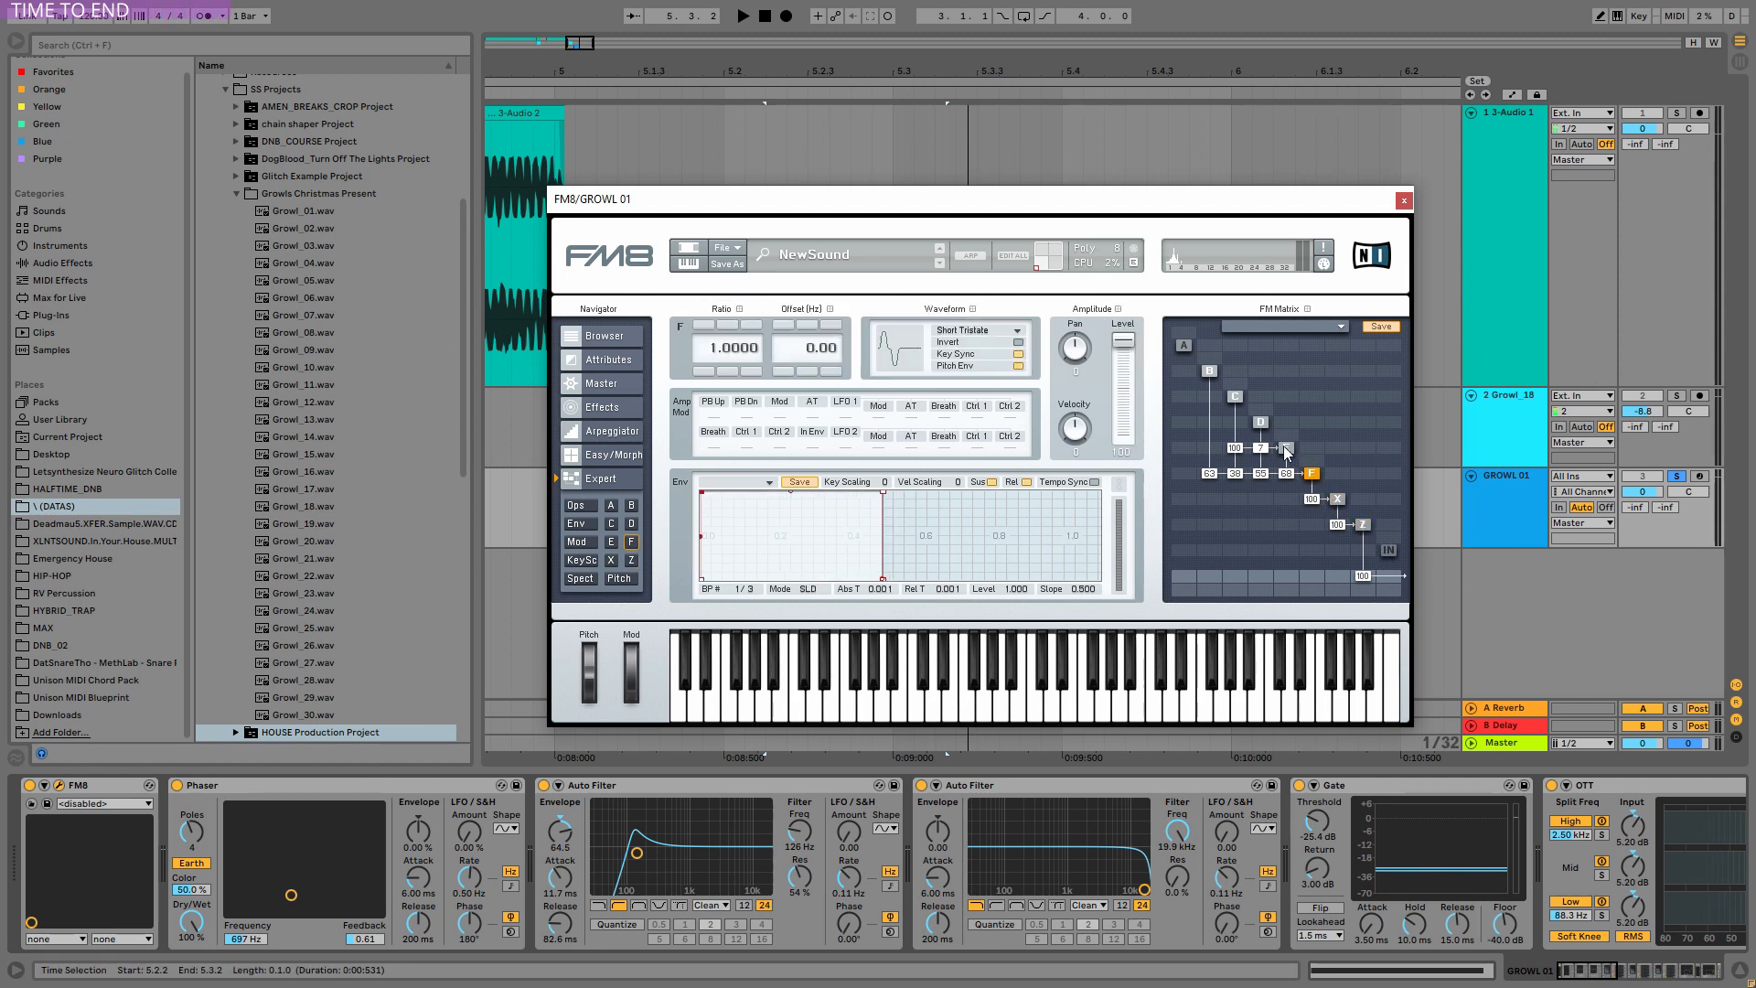
{"action": "left_click", "coordinate": [1286, 449]}
{"action": "left_click", "coordinate": [1260, 423]}
{"action": "left_click", "coordinate": [1233, 397]}
{"action": "left_click", "coordinate": [1209, 371]}
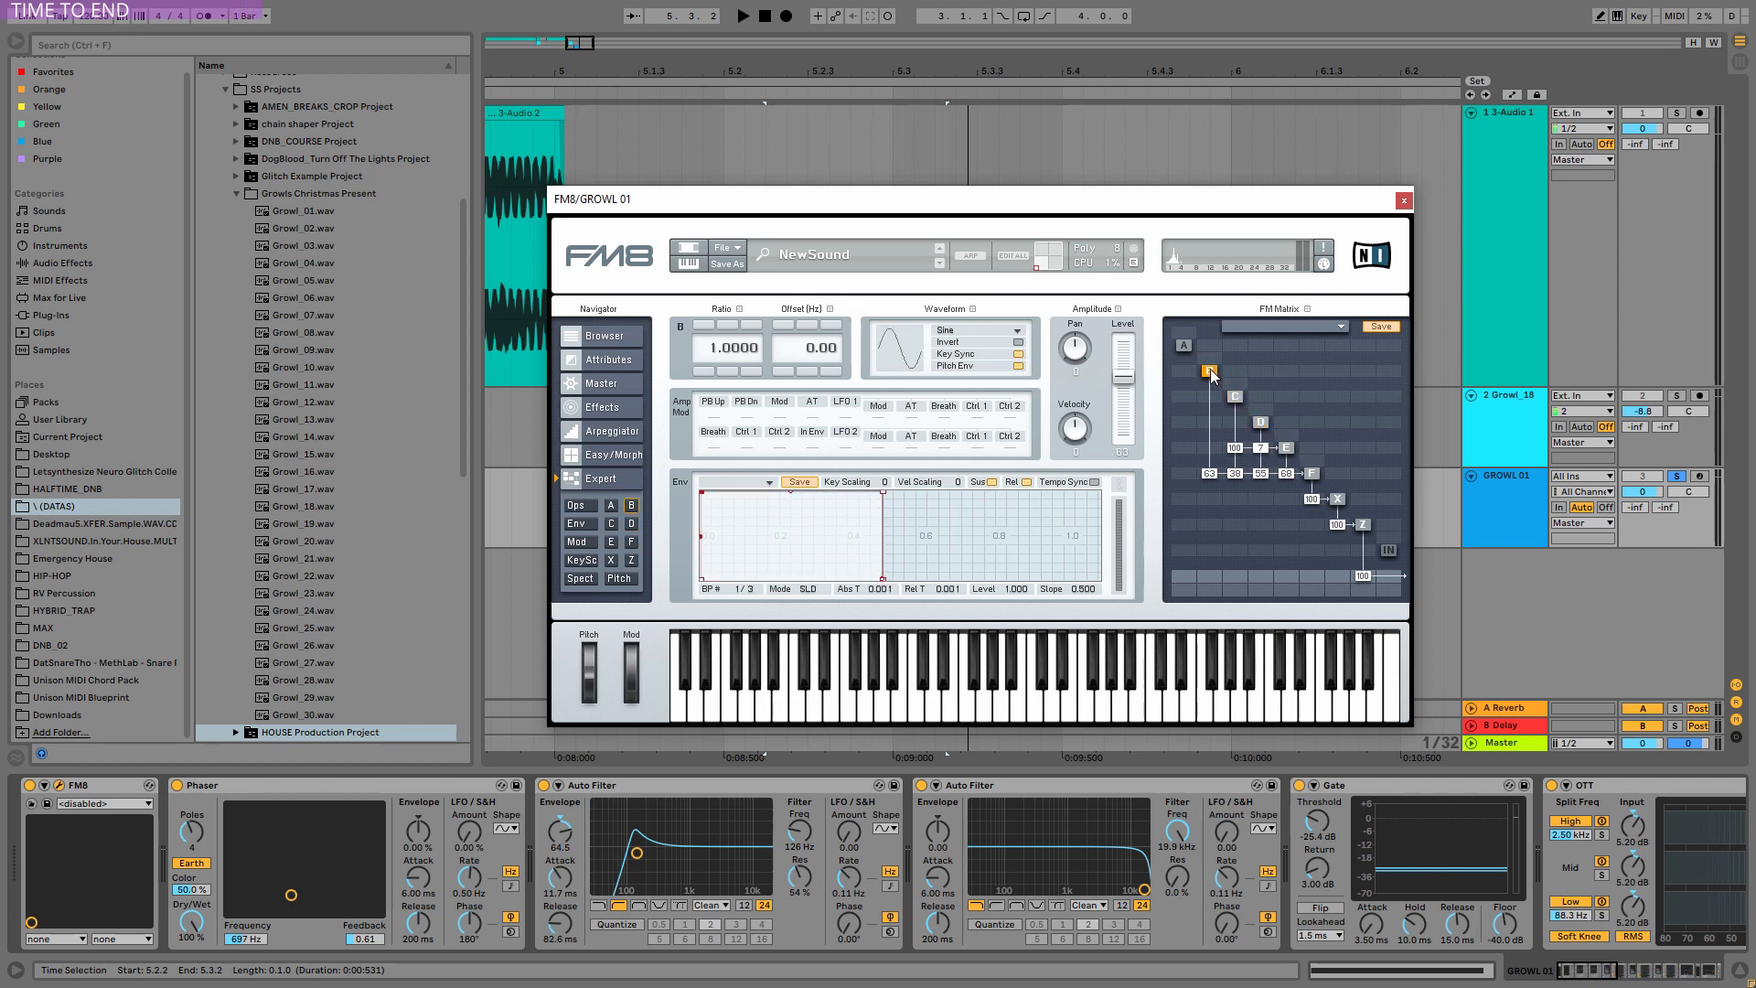
{"action": "left_click", "coordinate": [1234, 397]}
{"action": "left_click", "coordinate": [1260, 423]}
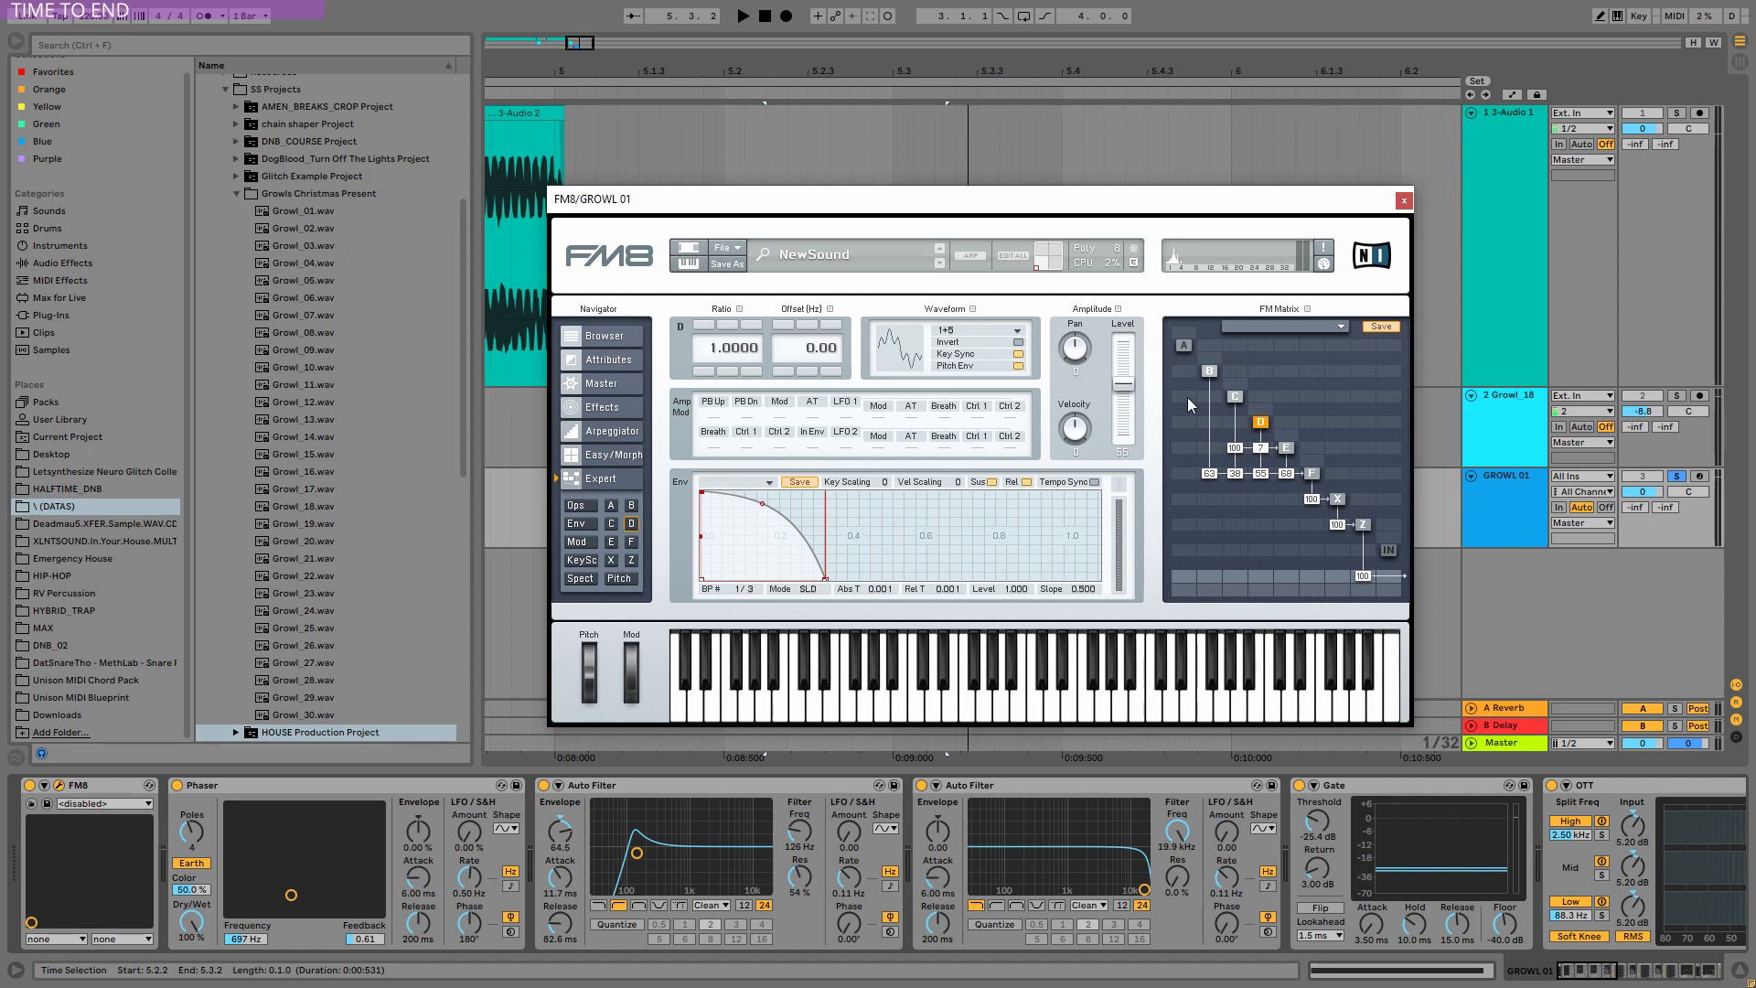
Show the overview of all FM8 operator envelopes and expand those of operators D and Z to examine their shapes.
{"action": "left_click", "coordinate": [575, 529]}
{"action": "left_click", "coordinate": [742, 492]}
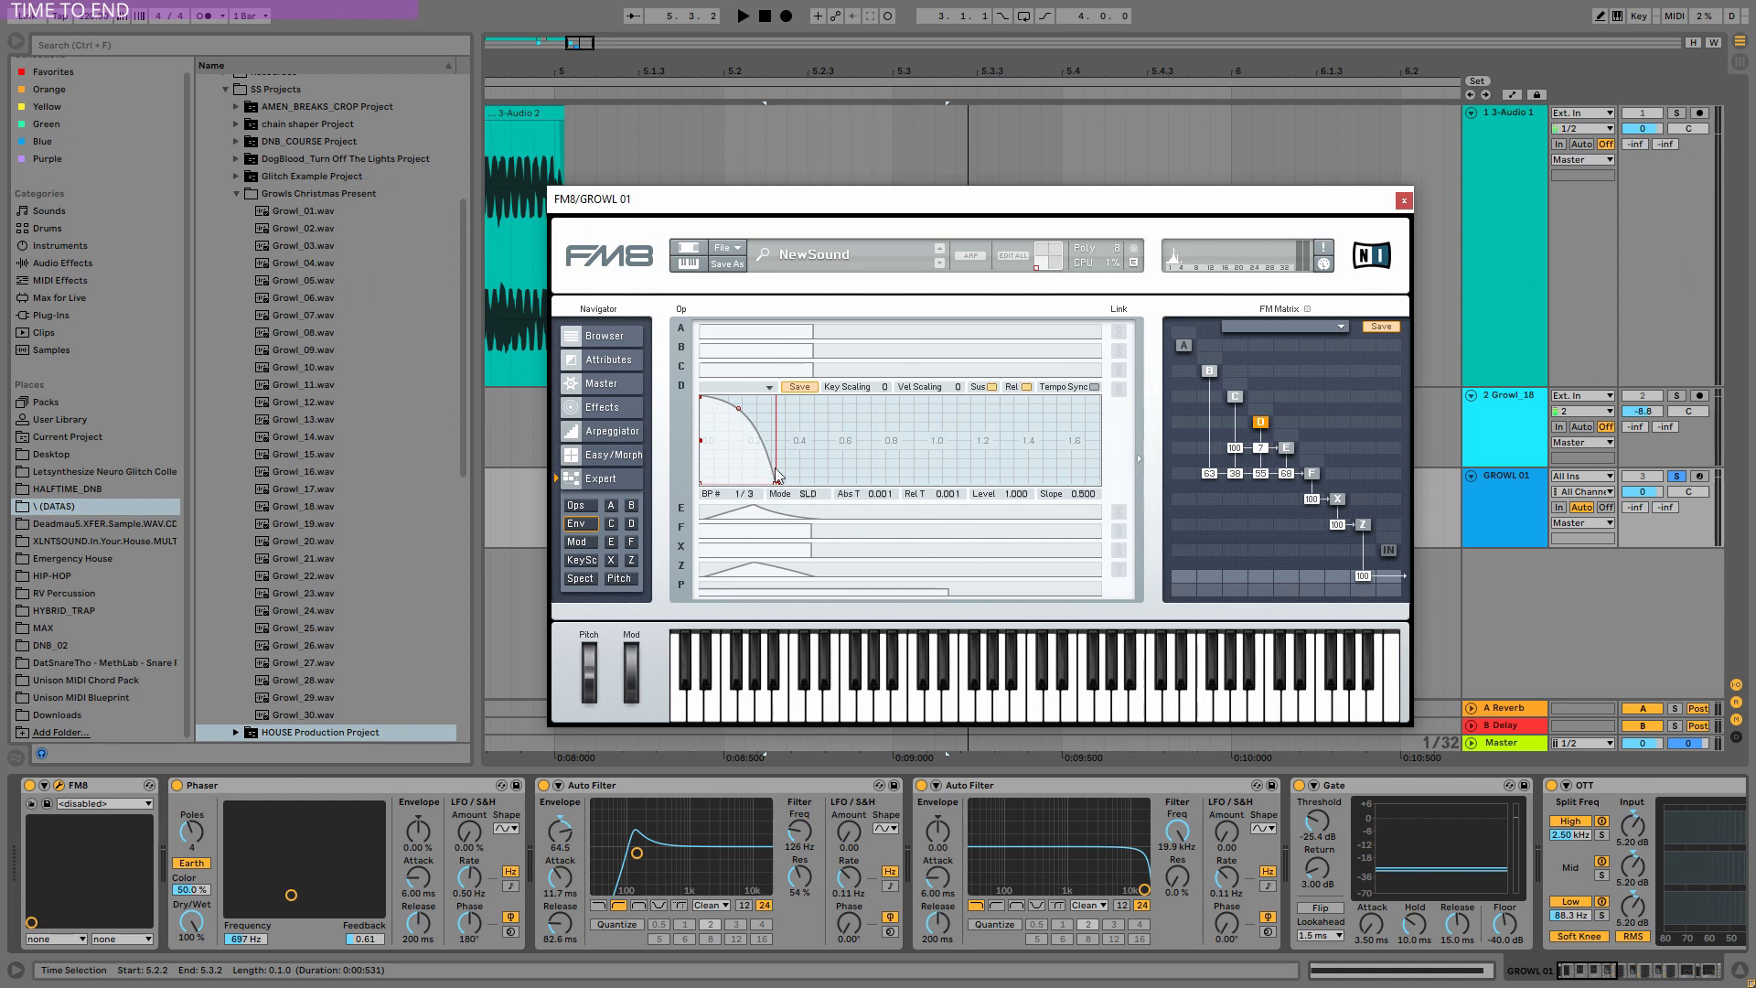
{"action": "left_click", "coordinate": [766, 510]}
{"action": "left_click", "coordinate": [740, 568]}
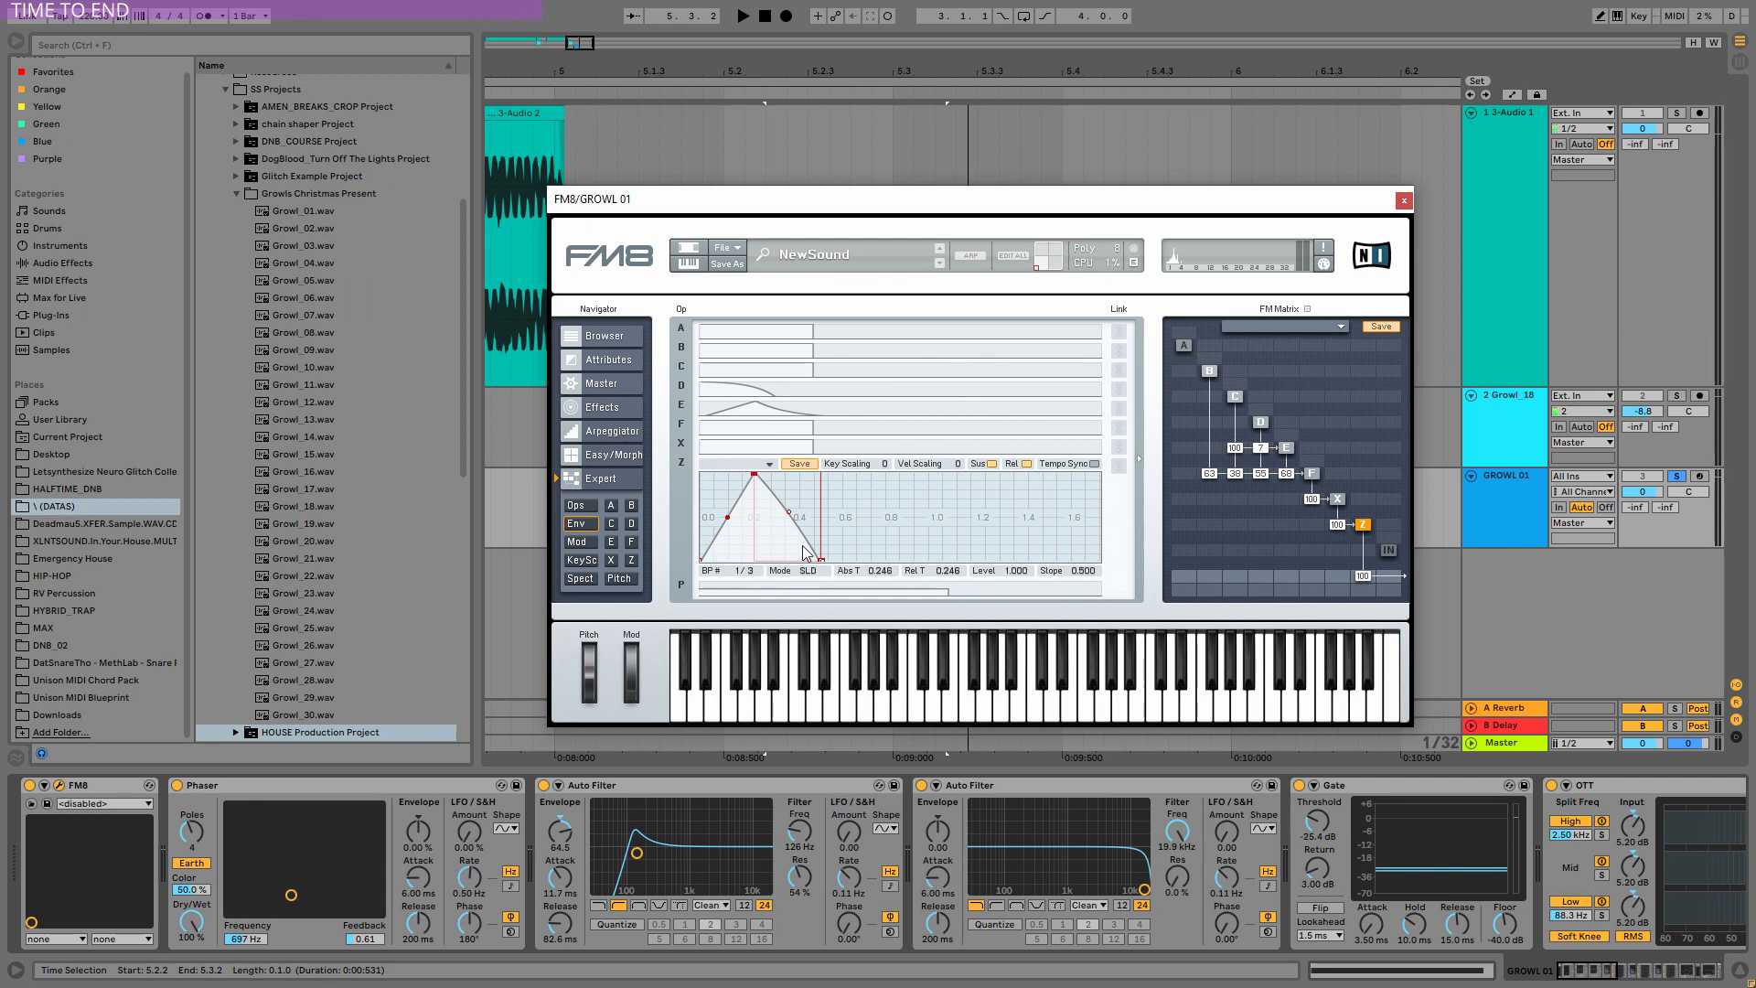
Show FM8's effects and switch the Tube Amp off and on during playback to compare the growl with and without it.
{"action": "left_click", "coordinate": [590, 408]}
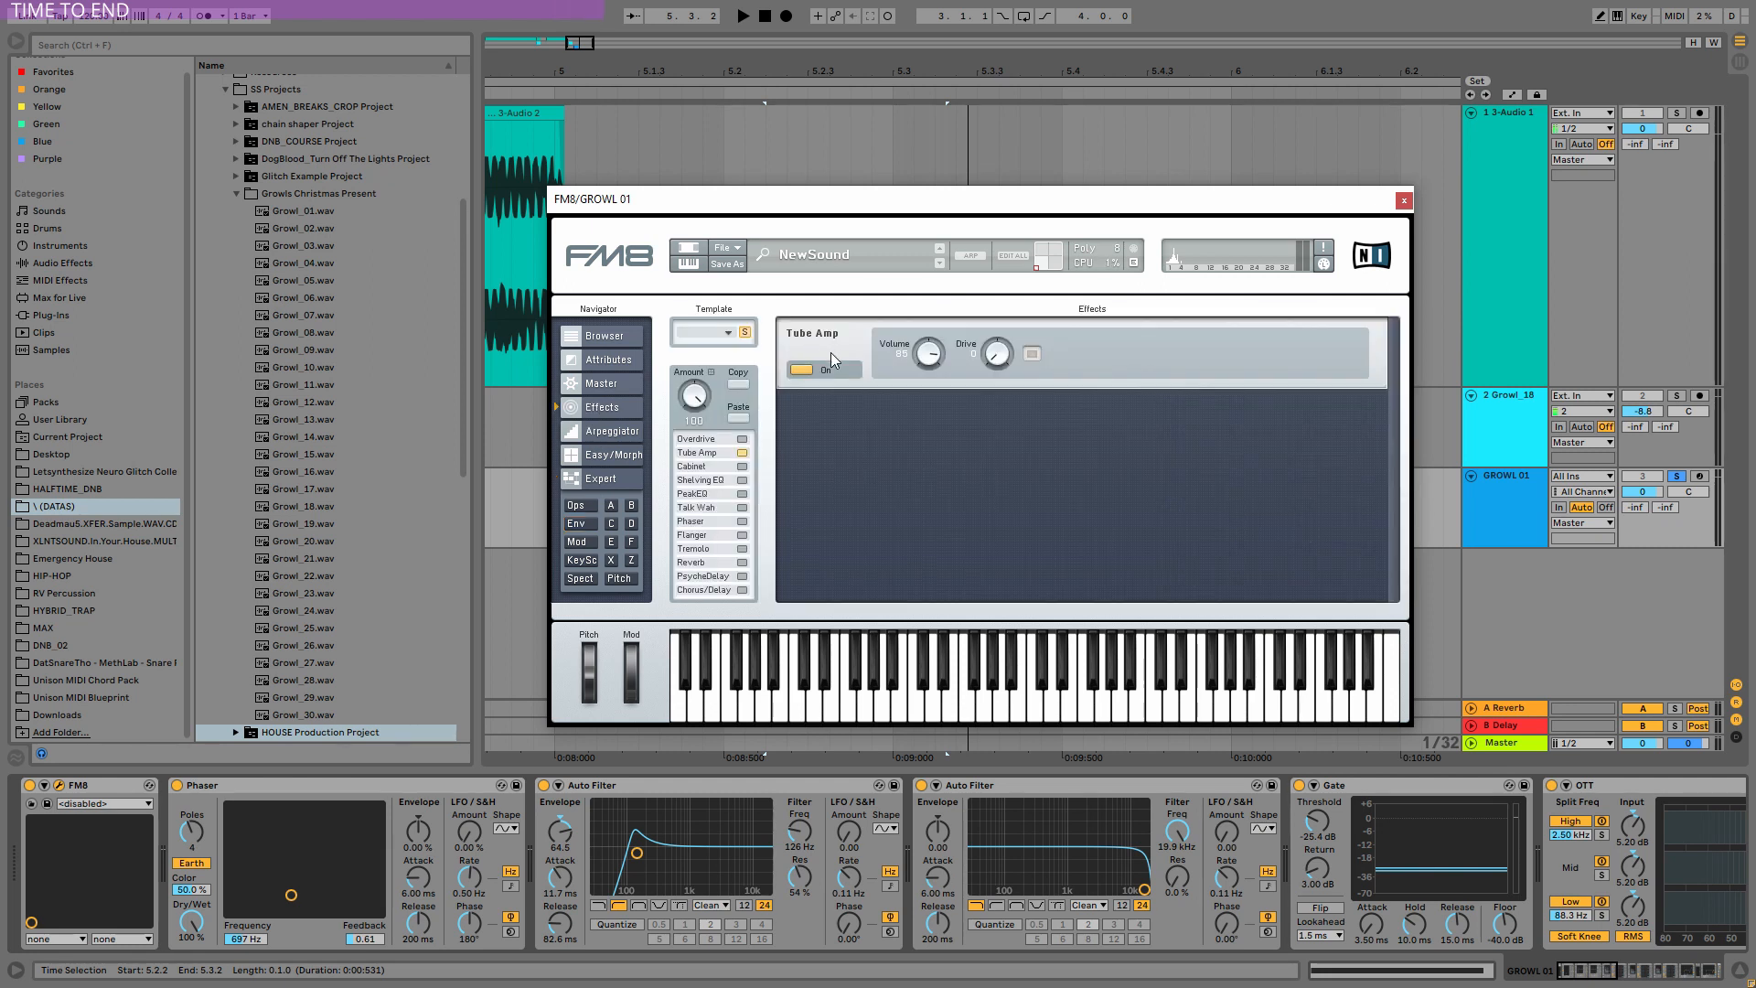
{"action": "left_click", "coordinate": [742, 453]}
{"action": "key", "text": "space"}
{"action": "left_click", "coordinate": [741, 453]}
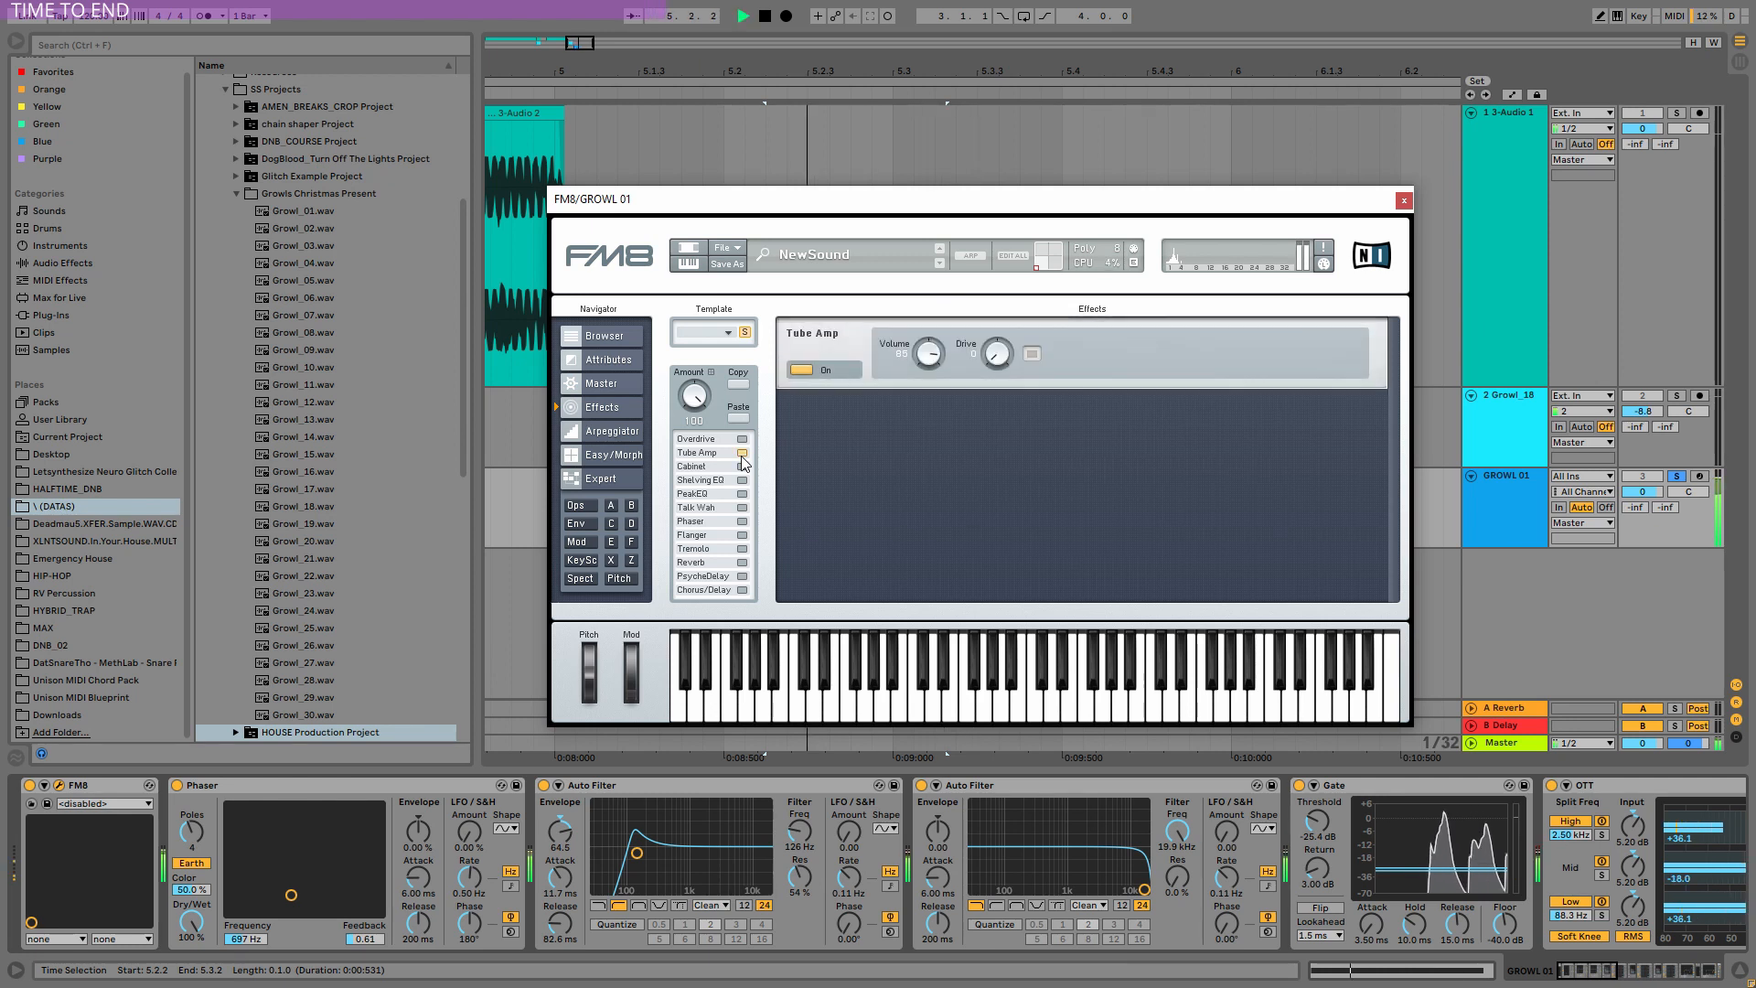
{"action": "left_click", "coordinate": [742, 453]}
{"action": "left_click", "coordinate": [741, 453]}
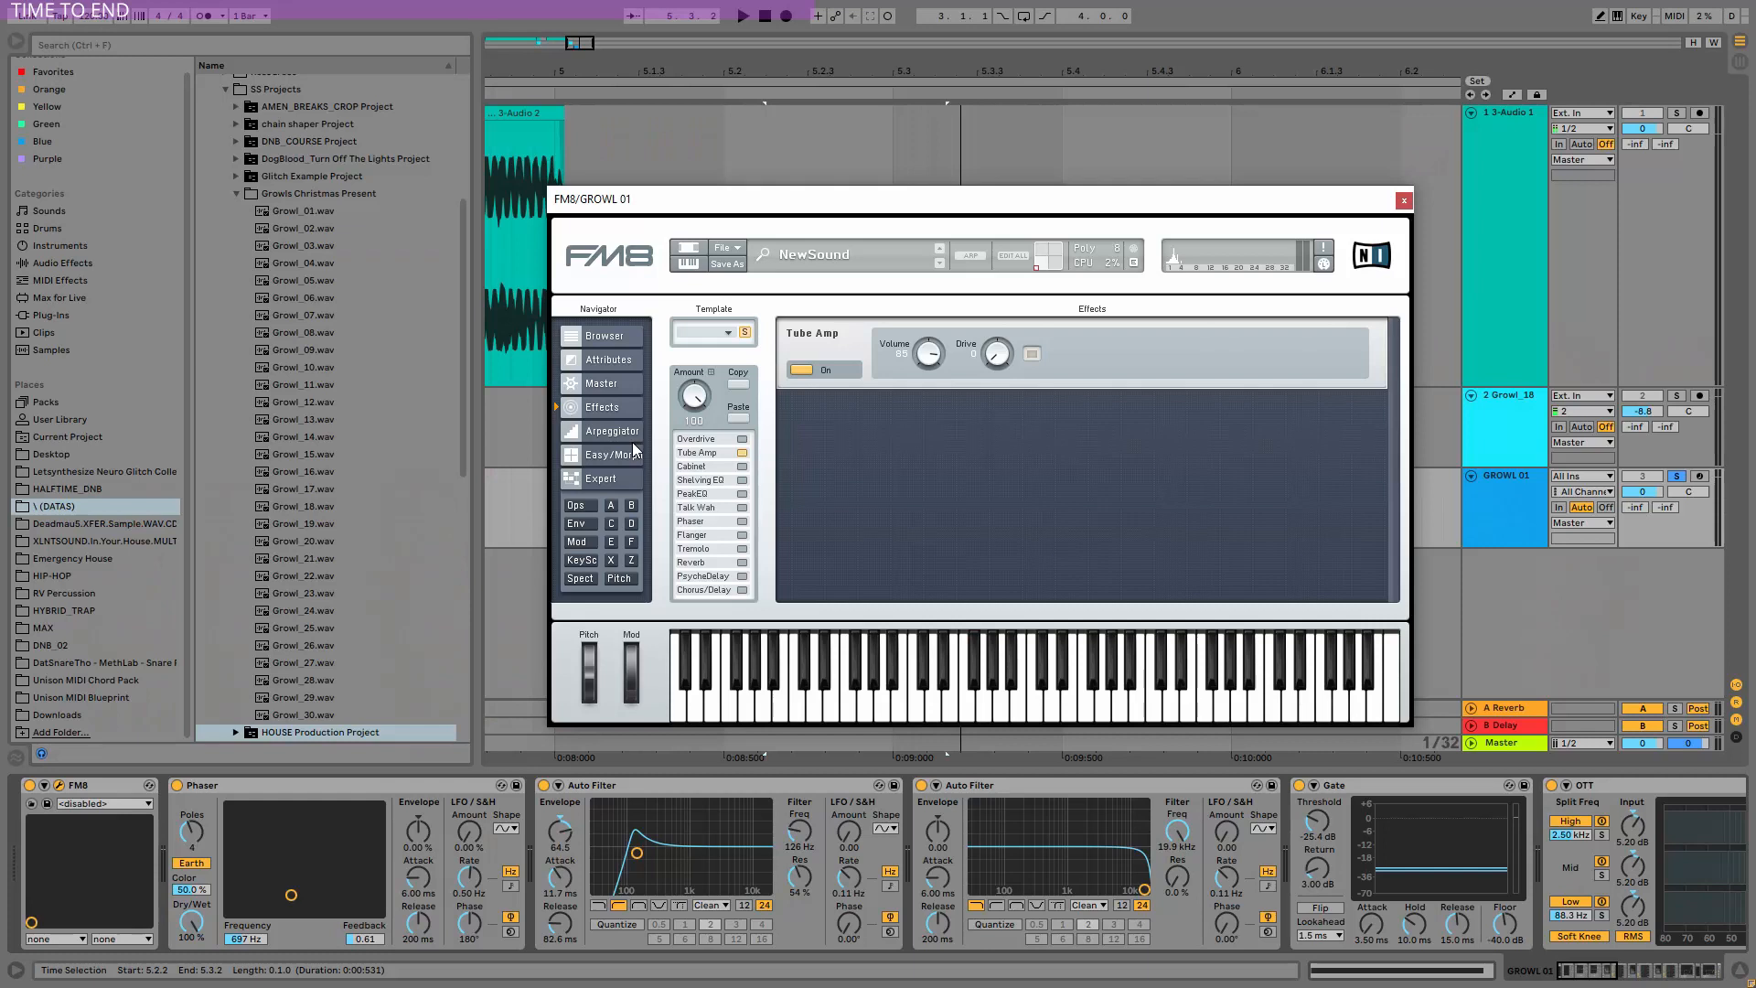
On FM8's Easy/Morph page, slightly raise the Timbre Envelope's attack and sustain and lower its decay, replaying the growl to hear the changes.
{"action": "left_click", "coordinate": [607, 456]}
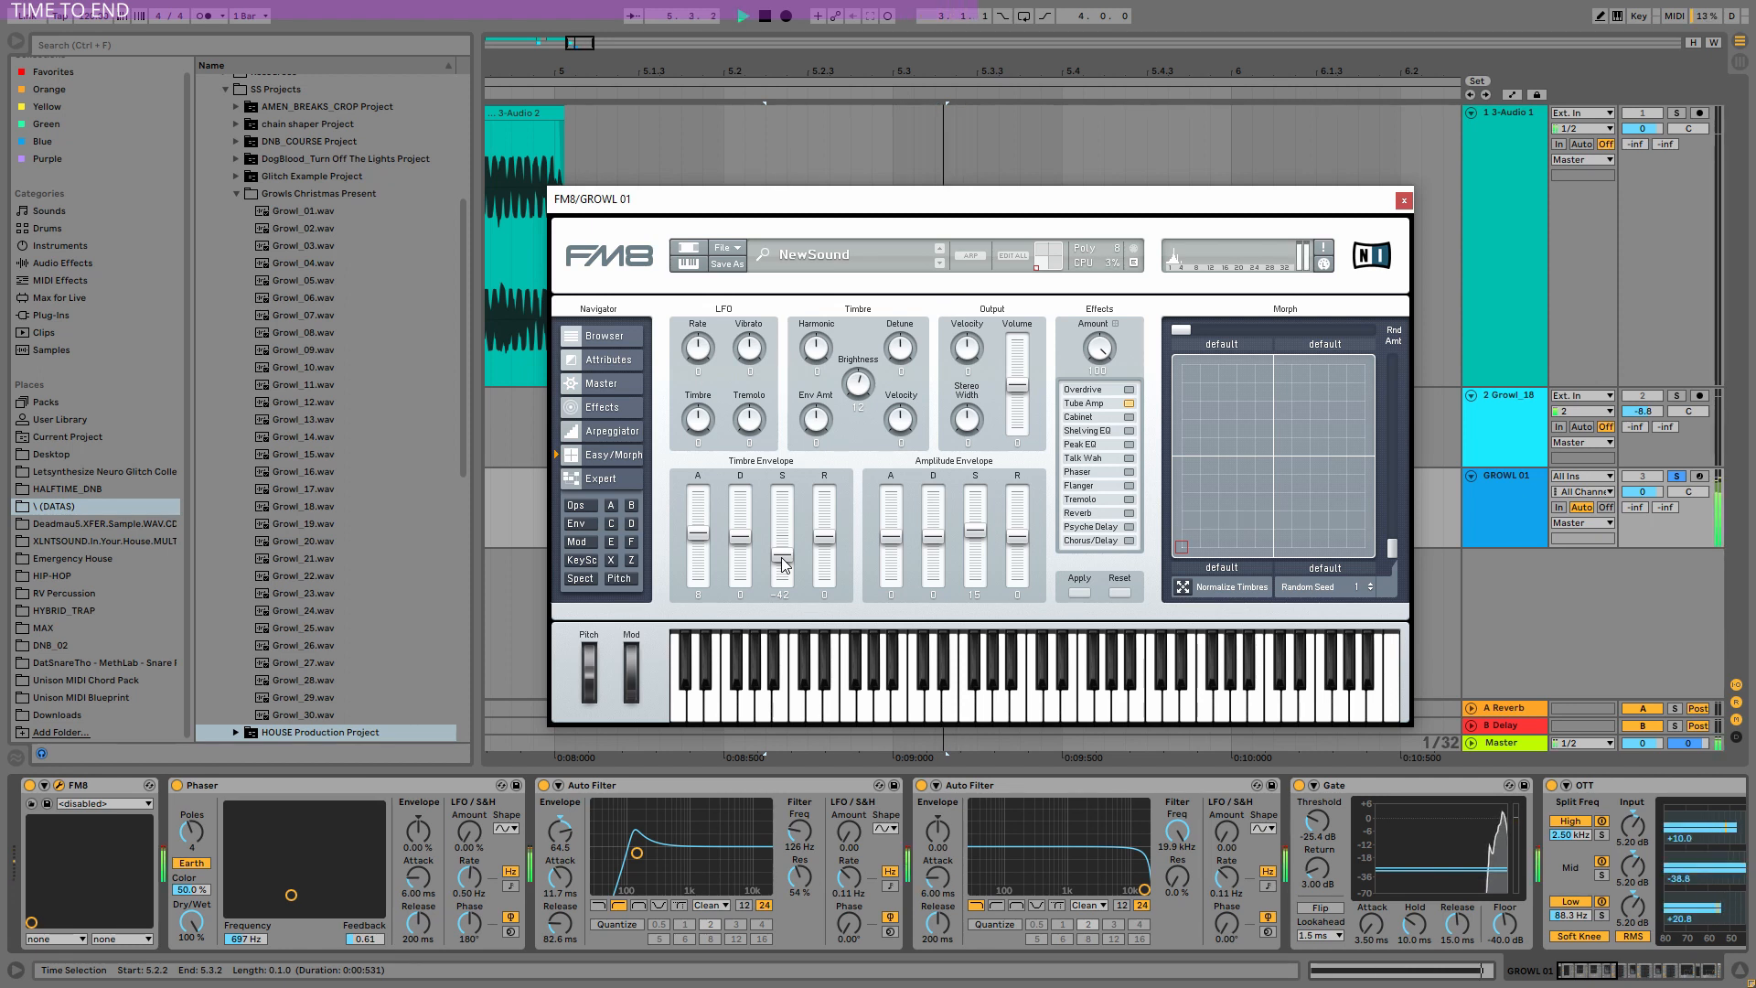
{"action": "mouse_move", "coordinate": [782, 563]}
{"action": "left_mouse_down"}
{"action": "mouse_move", "coordinate": [782, 538]}
{"action": "mouse_move", "coordinate": [699, 553]}
{"action": "mouse_move", "coordinate": [752, 533]}
{"action": "mouse_move", "coordinate": [756, 552]}
{"action": "mouse_move", "coordinate": [703, 530]}
{"action": "mouse_move", "coordinate": [783, 530]}
{"action": "mouse_move", "coordinate": [779, 555]}
{"action": "left_mouse_up"}
{"action": "key", "text": "space"}
{"action": "key", "text": "space"}
{"action": "key", "text": "space"}
{"action": "key", "text": "space"}
{"action": "key", "text": "space"}
{"action": "key", "text": "space"}
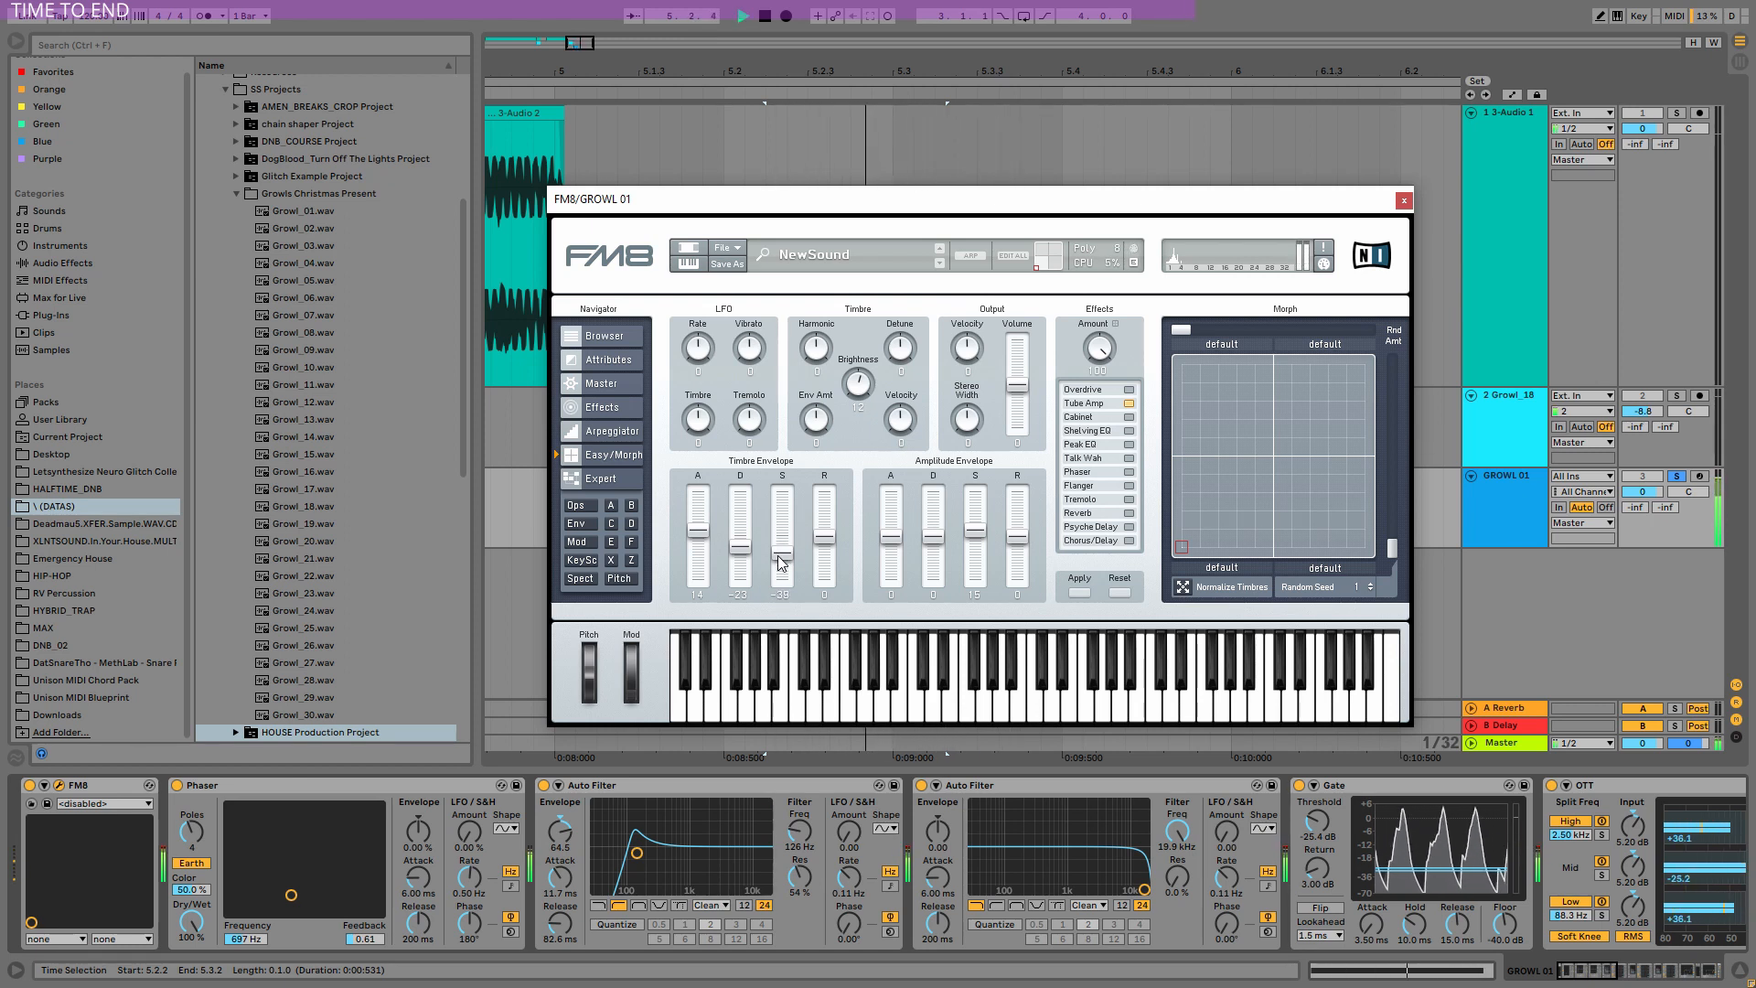